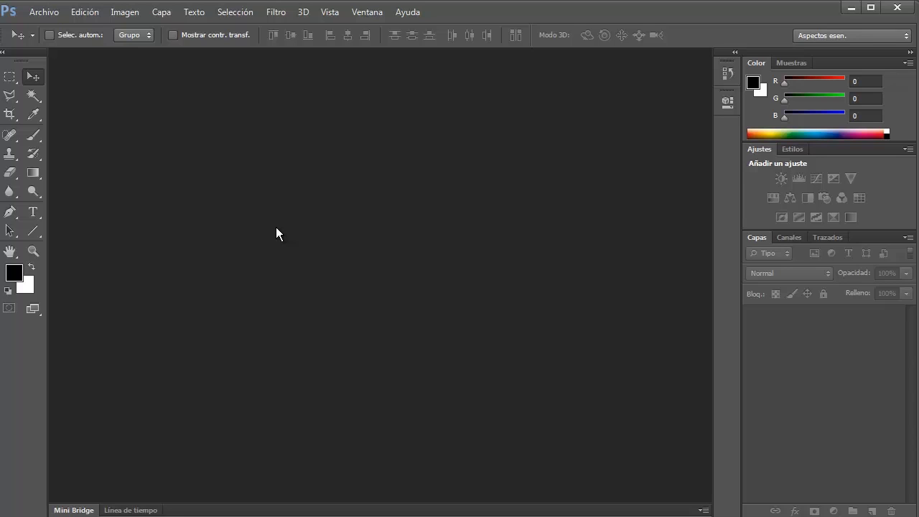
# Create a new 800 × 600 pixel RGB document at 100 pixels per inch with a white background
pyautogui.click(48, 13)
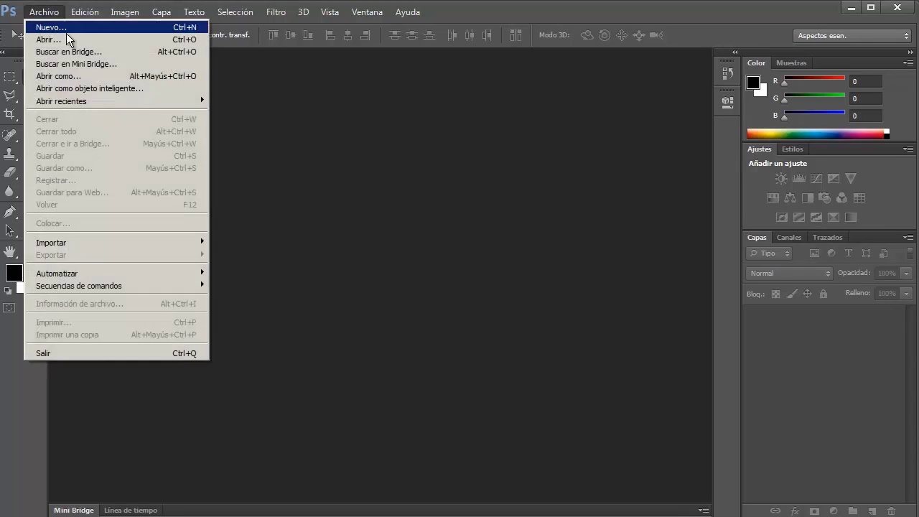
pyautogui.click(66, 31)
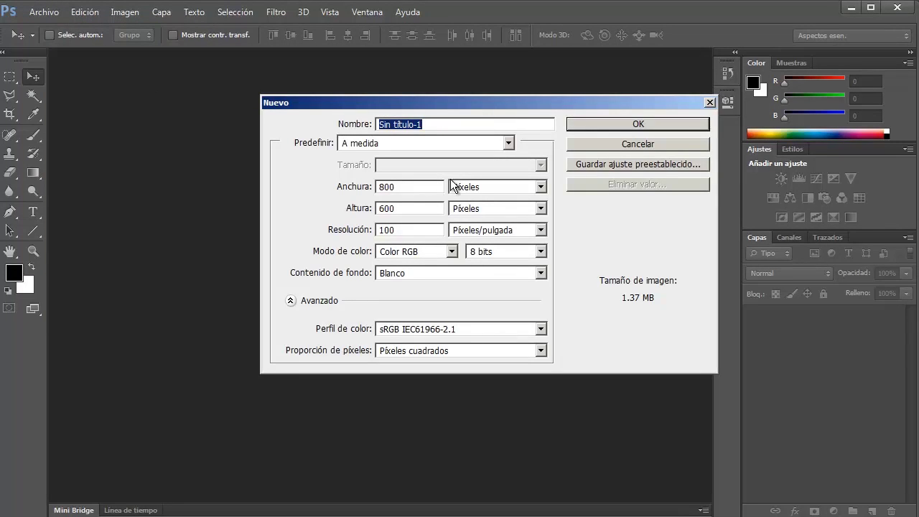
pyautogui.moveTo(424, 188); pyautogui.dragTo(333, 193)
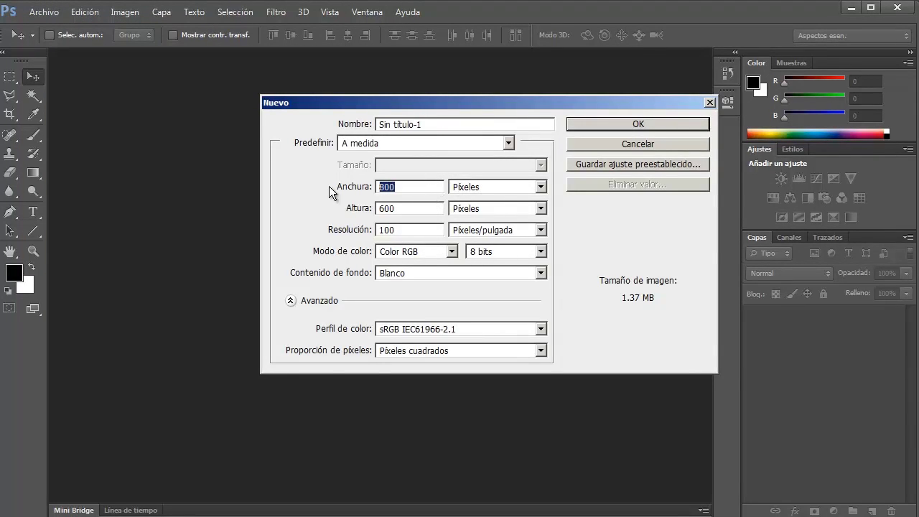
pyautogui.moveTo(408, 209); pyautogui.dragTo(348, 211)
pyautogui.click(474, 195)
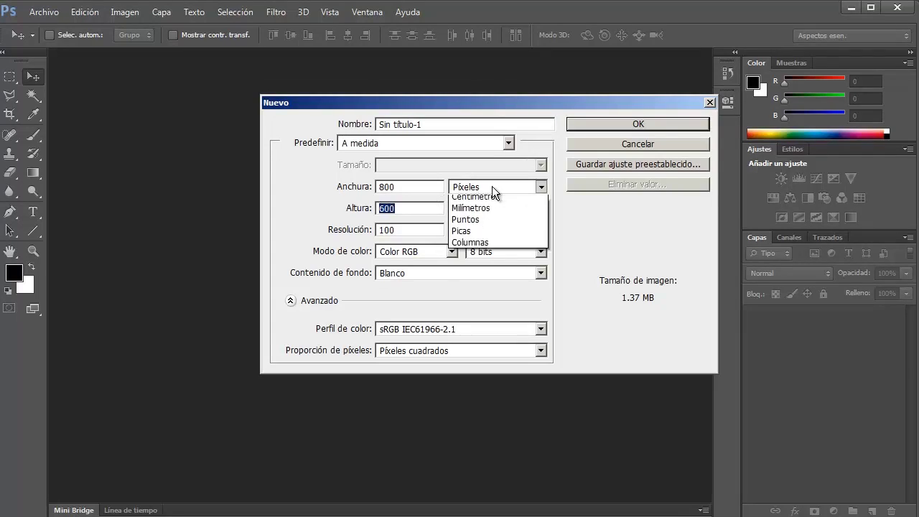
pyautogui.click(487, 201)
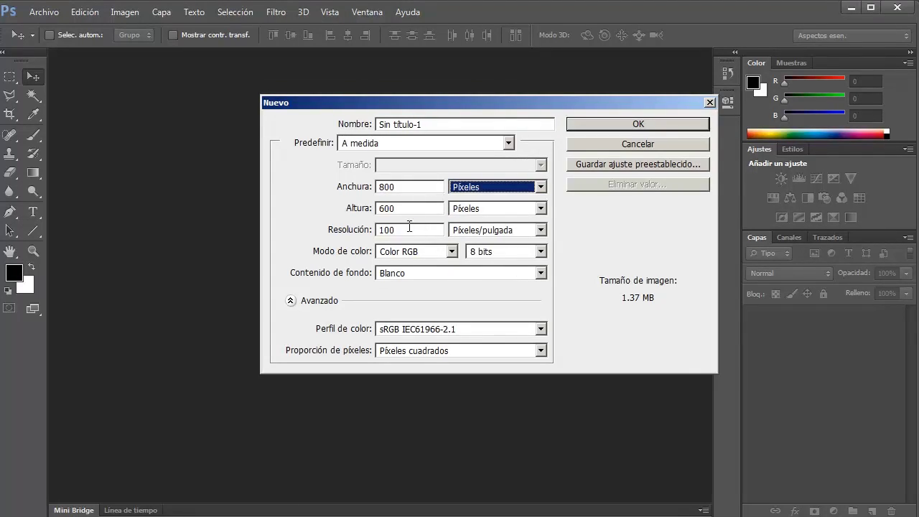
pyautogui.moveTo(414, 232); pyautogui.dragTo(331, 232)
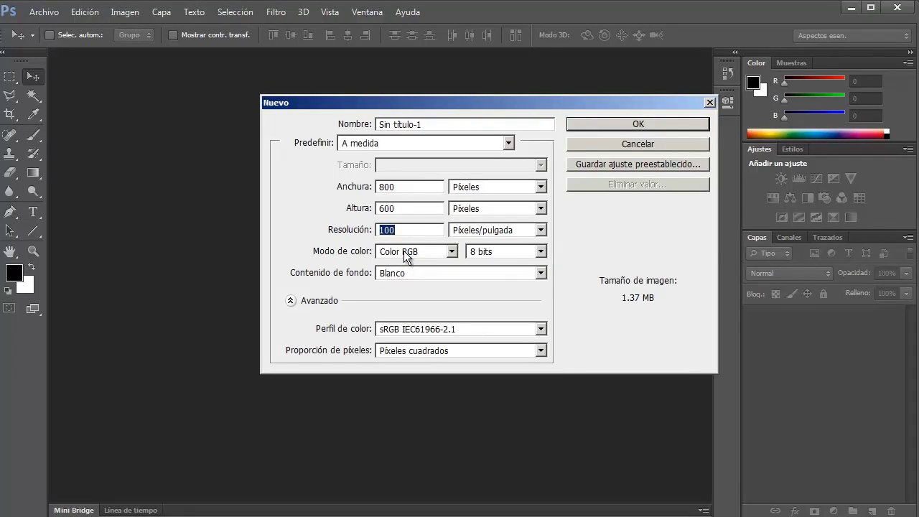
pyautogui.click(589, 126)
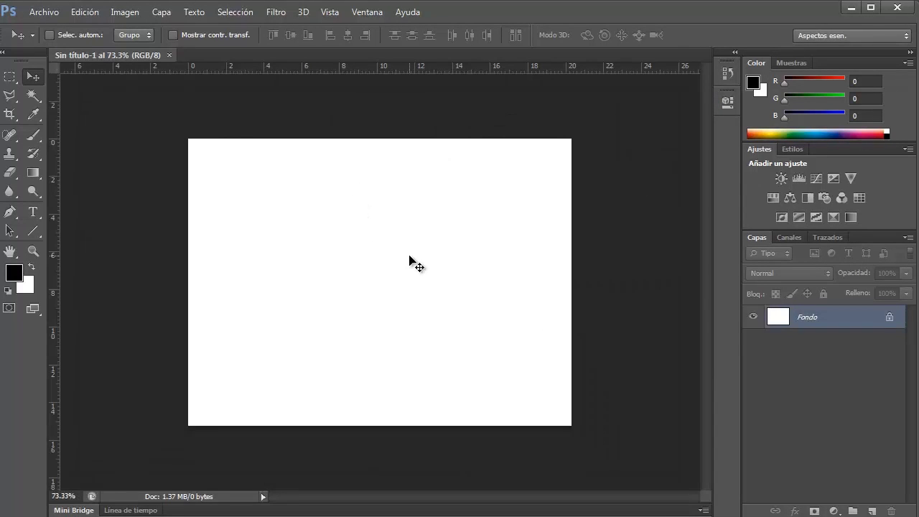
# Add the text "TEXTO3D" to the canvas and move it closer to the centre
pyautogui.scroll(1, 431, 266)
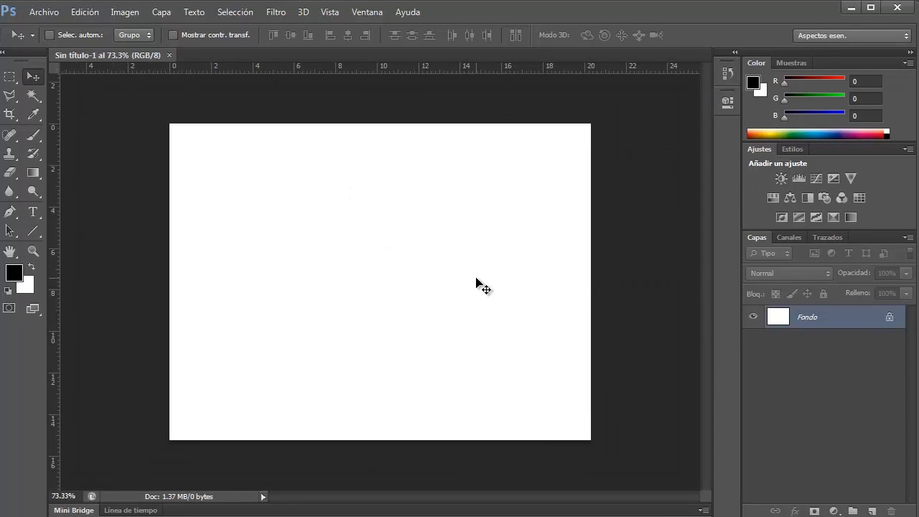
pyautogui.click(33, 213)
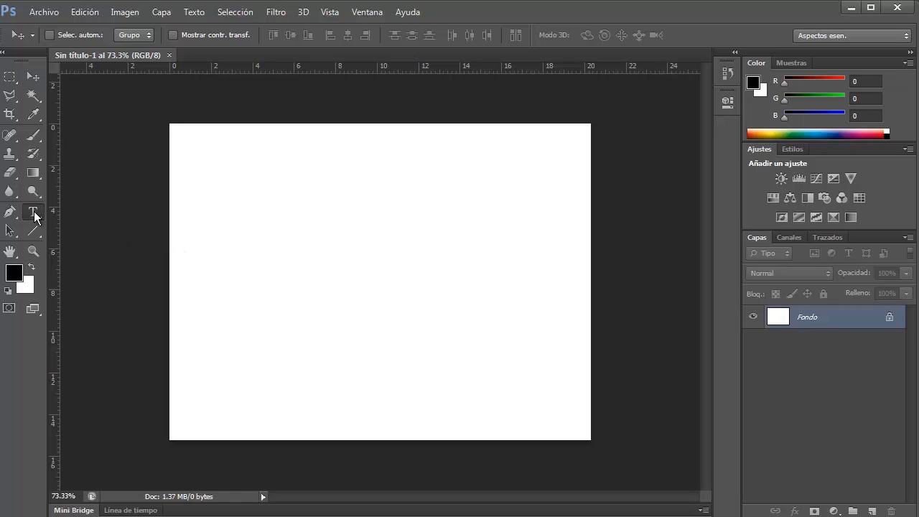
pyautogui.click(321, 276)
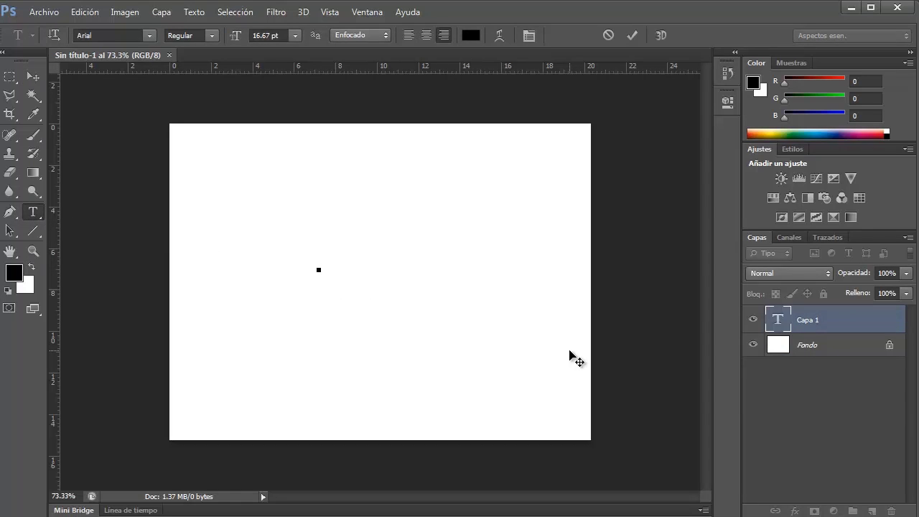
pyautogui.write('TEXTO')
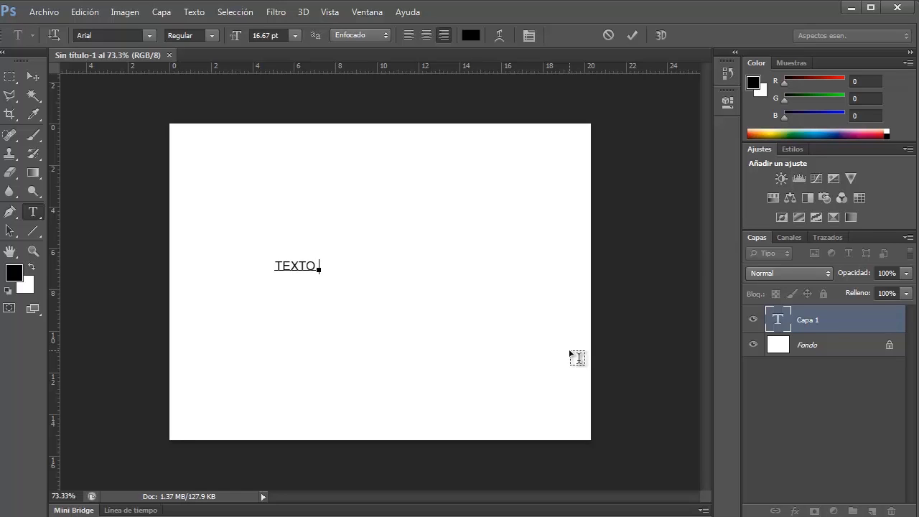
pyautogui.write('#D')
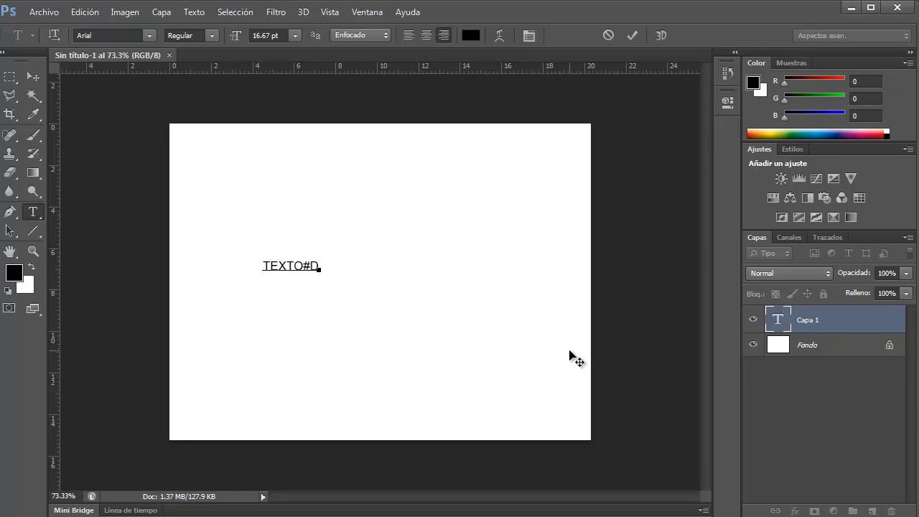
pyautogui.press('BackSpace')
pyautogui.press('BackSpace')
pyautogui.write('3D')
pyautogui.click(33, 76)
pyautogui.moveTo(289, 267); pyautogui.dragTo(338, 280)
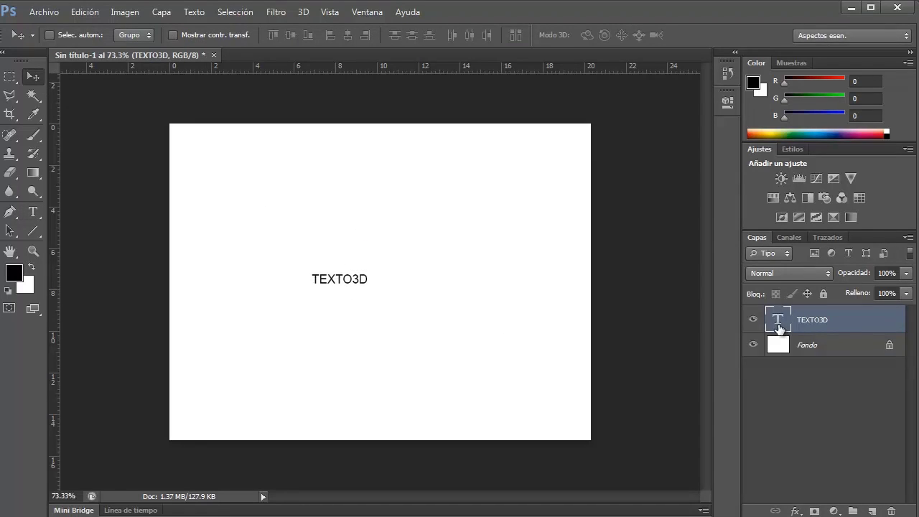
# Change the font of the TEXTO3D text to Impact
pyautogui.doubleClick(778, 323)
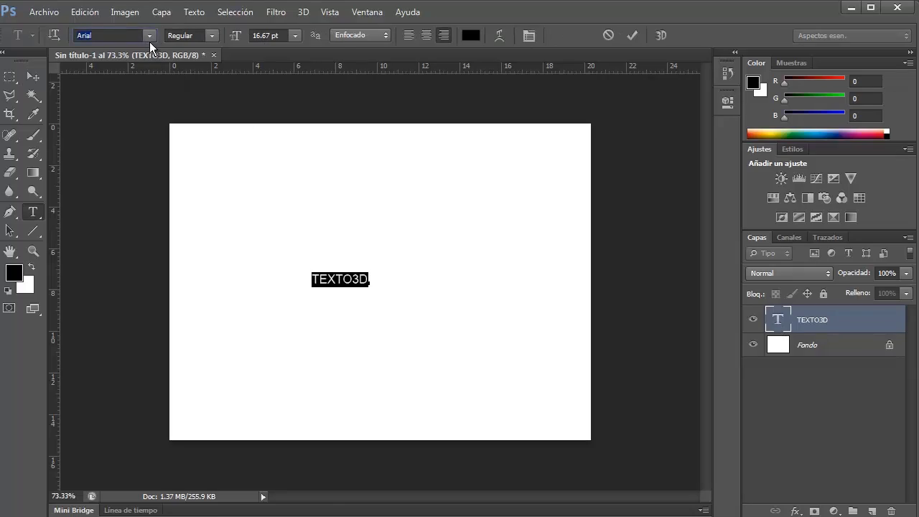
pyautogui.click(150, 39)
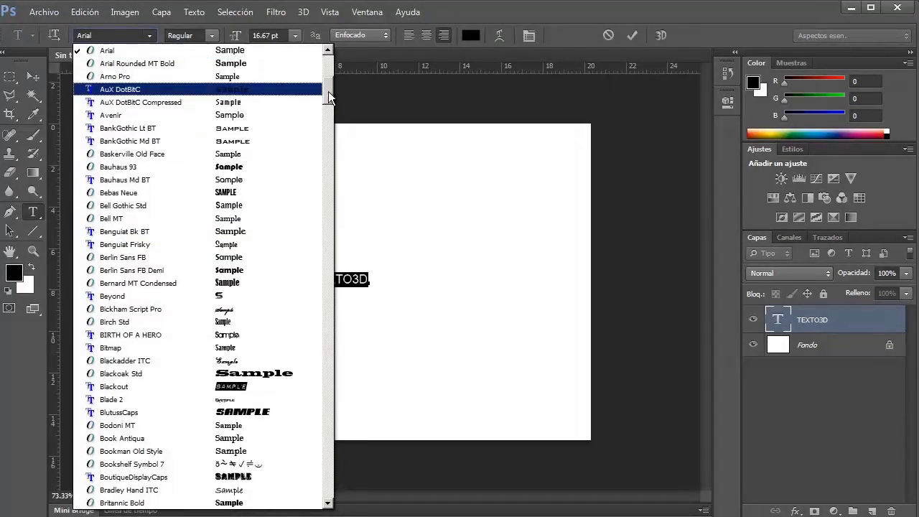
pyautogui.moveTo(328, 91); pyautogui.dragTo(323, 222)
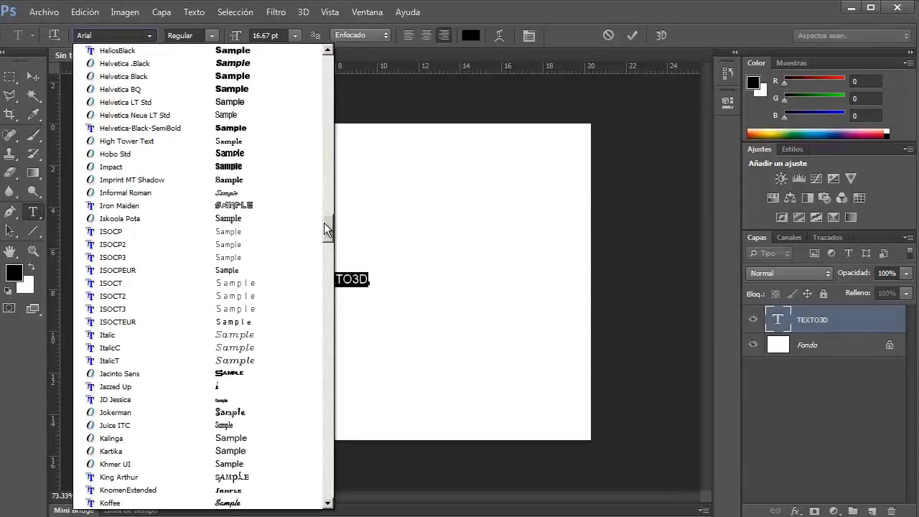
pyautogui.click(221, 175)
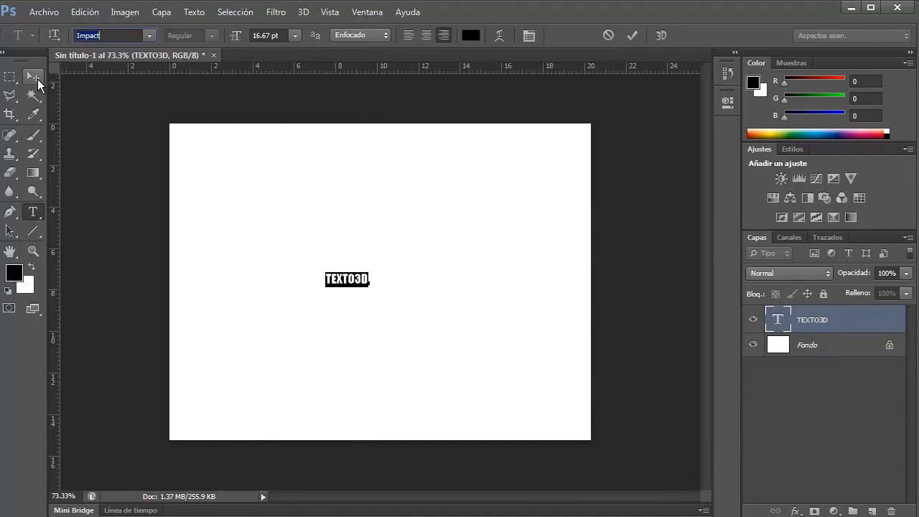
pyautogui.click(37, 81)
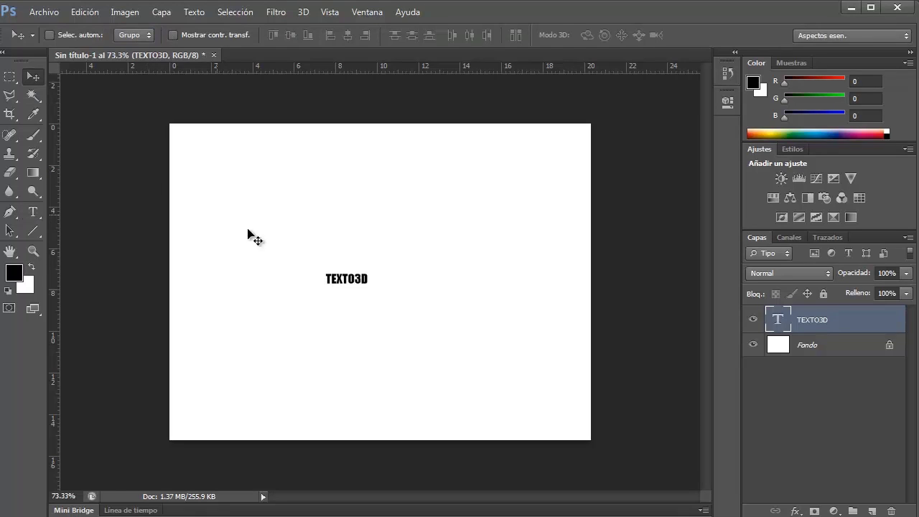
# Scale the TEXTO3D text up to about 560% and move it to the middle of the canvas
pyautogui.hotkey('ctrl', 't')
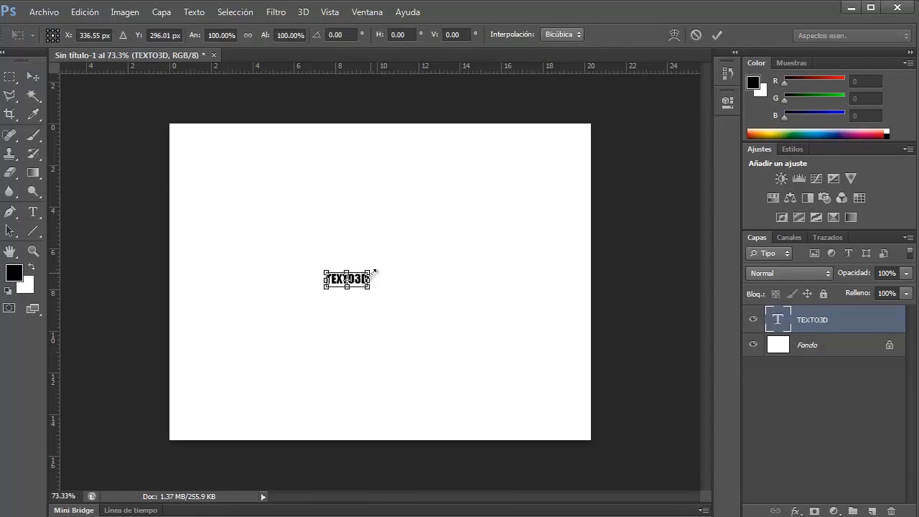
pyautogui.moveTo(370, 270); pyautogui.dragTo(554, 181)
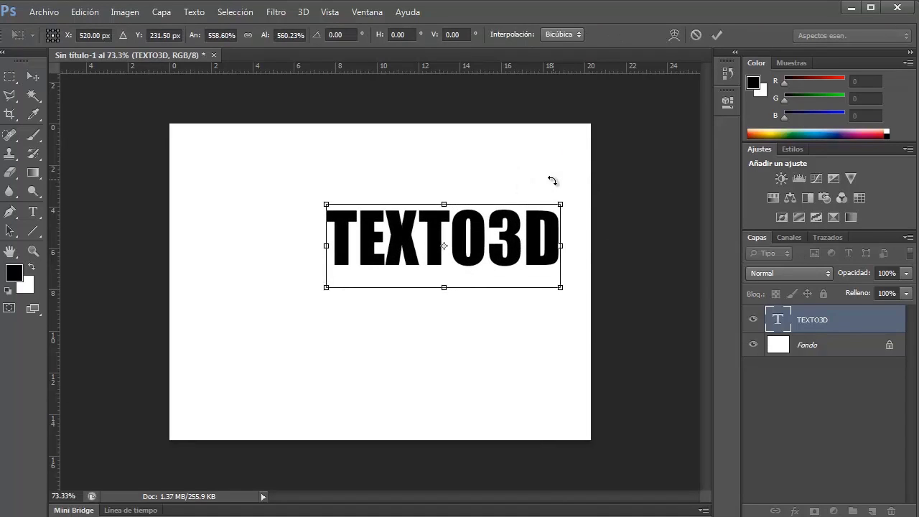
pyautogui.press('Return')
pyautogui.moveTo(499, 253); pyautogui.dragTo(436, 272)
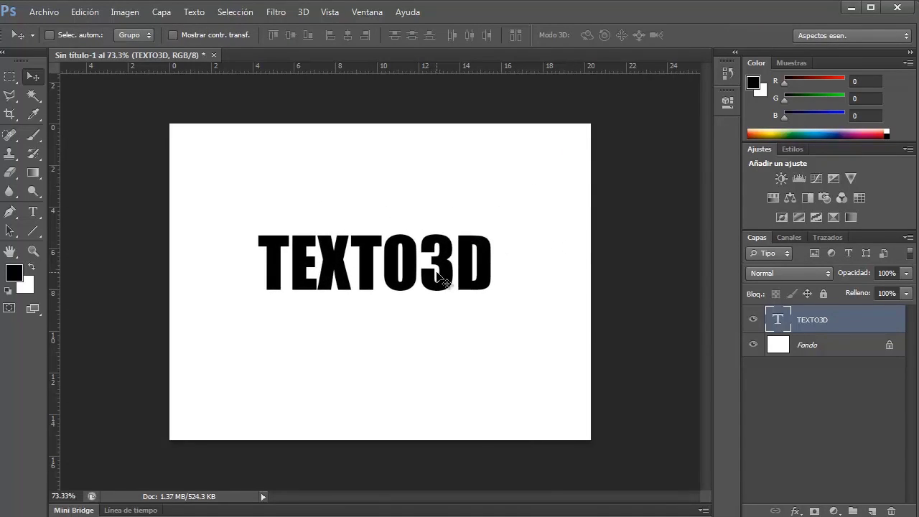
# Hide and show the Fondo and TEXTO3D layers in turn to check what each one contains
pyautogui.click(753, 345)
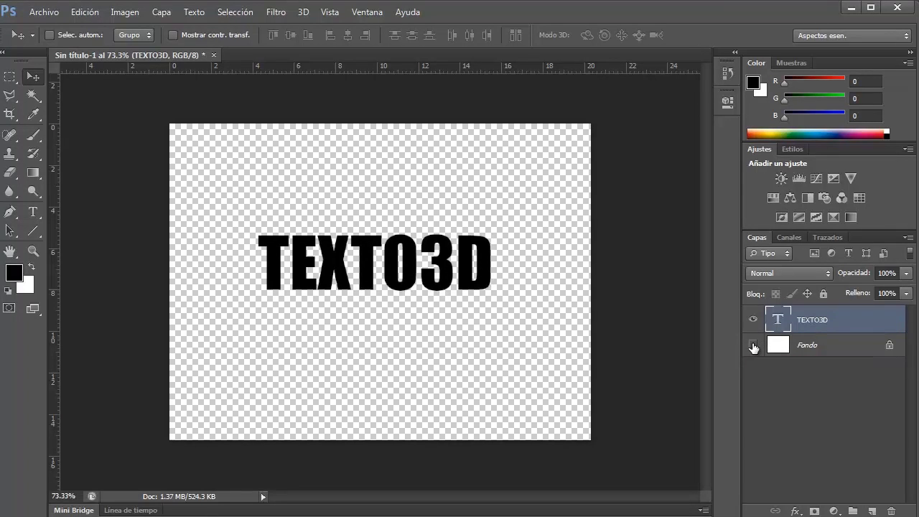
pyautogui.click(753, 345)
pyautogui.click(753, 321)
pyautogui.click(753, 321)
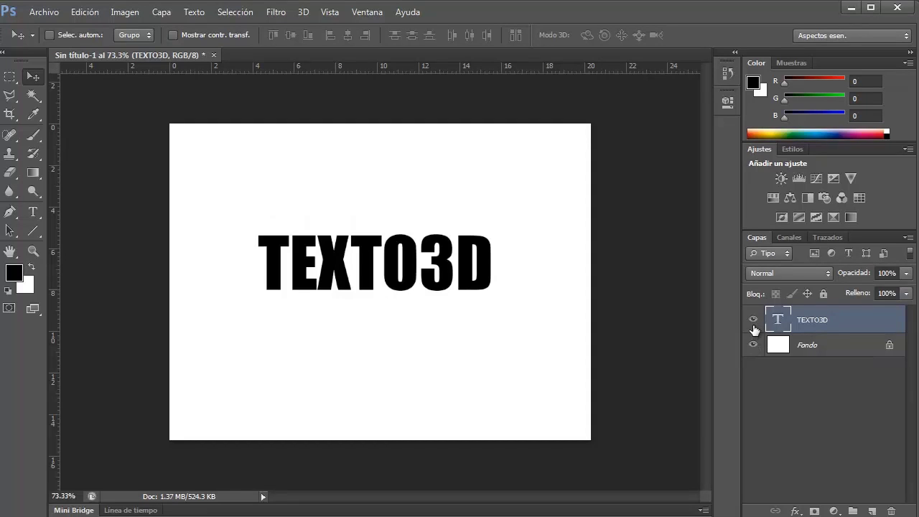
pyautogui.click(753, 345)
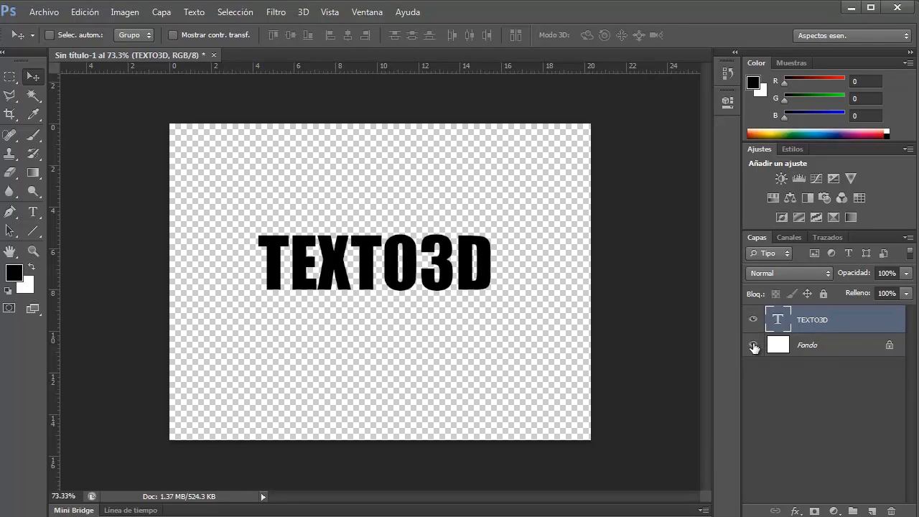
pyautogui.click(753, 345)
# Convert the locked Fondo background into a regular layer, keeping the default name Capa 0
pyautogui.doubleClick(818, 350)
pyautogui.press('Return')
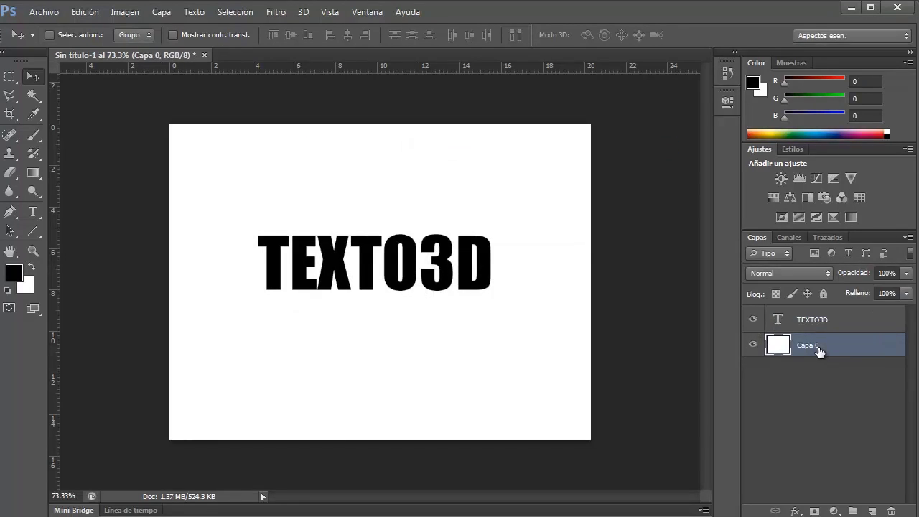
pyautogui.moveTo(826, 349)
pyautogui.mouseDown()
pyautogui.moveTo(844, 316)
pyautogui.moveTo(809, 350)
pyautogui.mouseUp()
# Add a gradient overlay to the Capa 0 layer and set its style to Radial
pyautogui.click(797, 510)
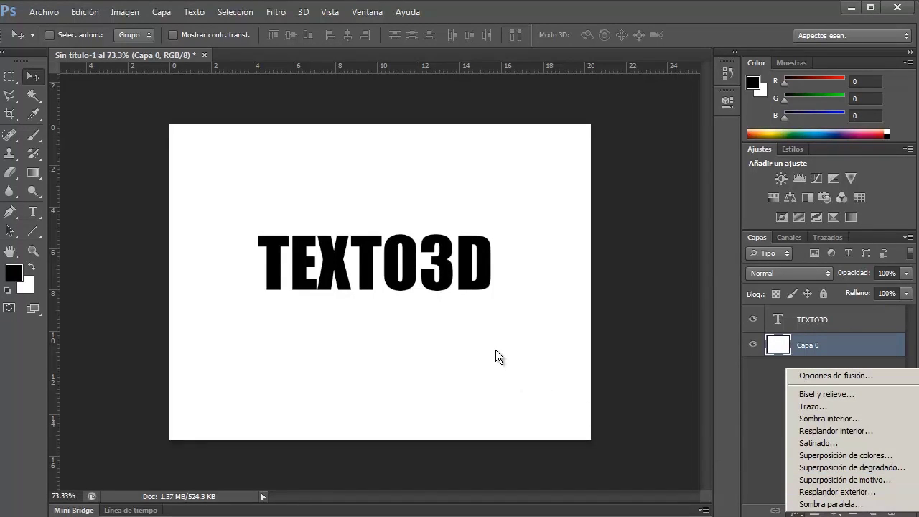
pyautogui.click(852, 467)
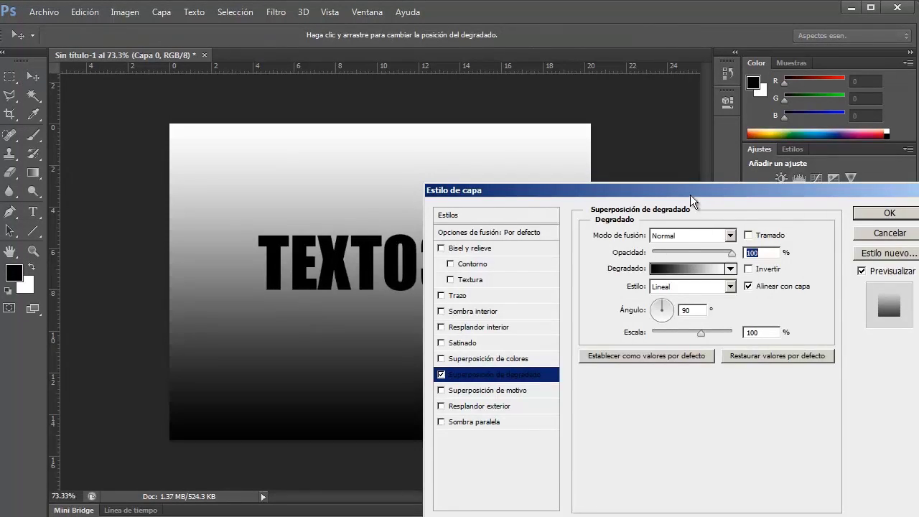
pyautogui.moveTo(690, 195); pyautogui.dragTo(677, 129)
pyautogui.click(657, 221)
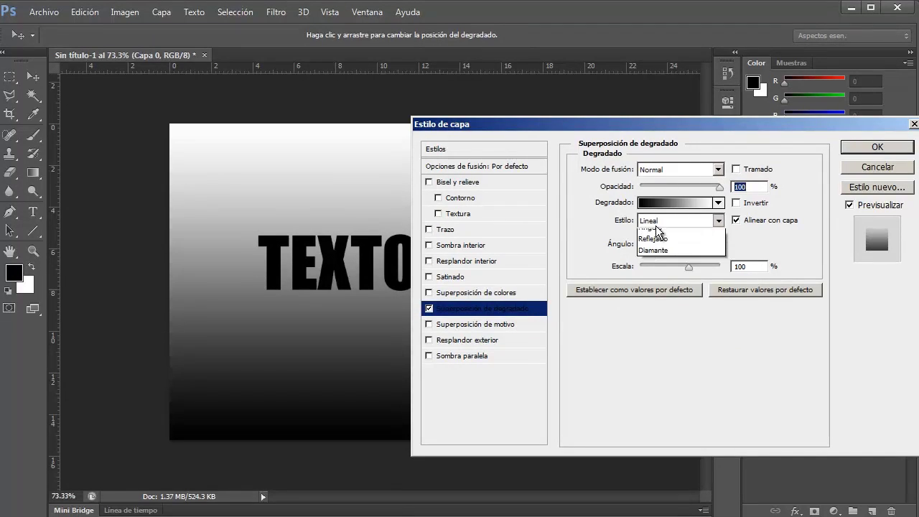
pyautogui.click(661, 246)
# Set the starting colour stop of the overlay gradient to light green #60d0aa
pyautogui.click(667, 203)
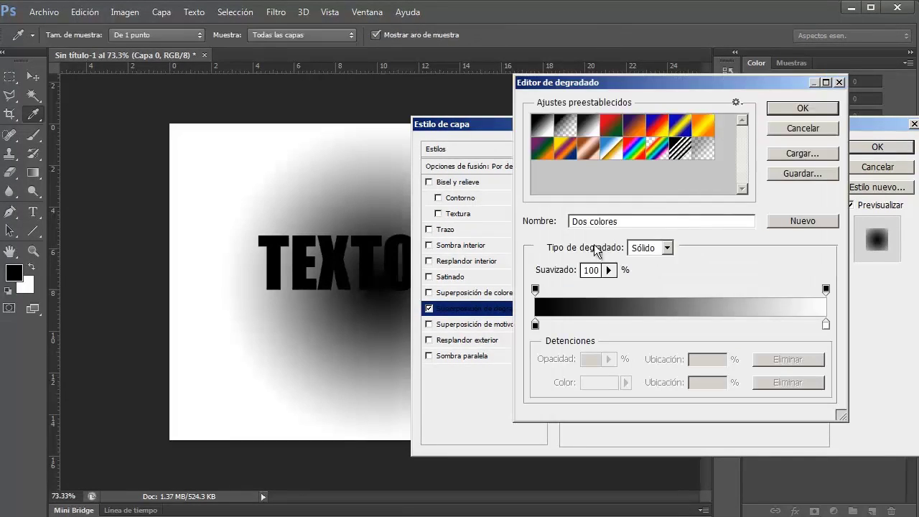
pyautogui.doubleClick(535, 324)
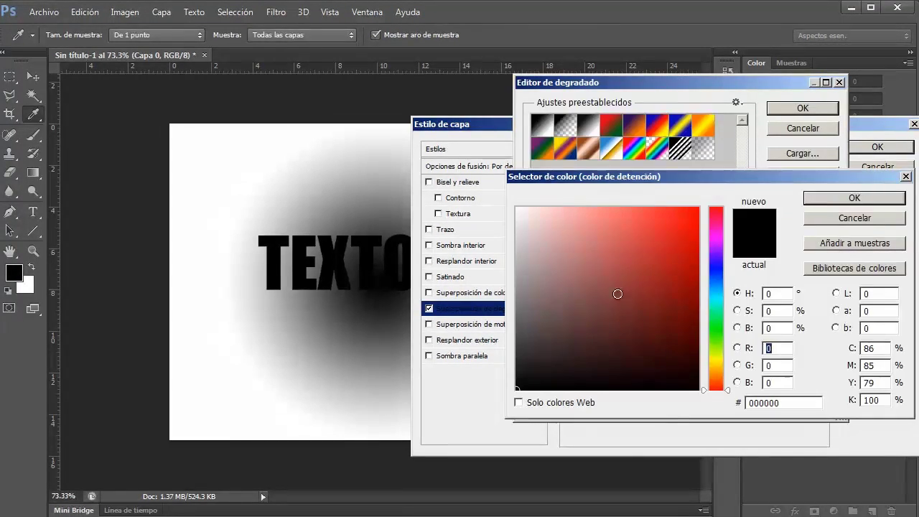
pyautogui.moveTo(709, 314); pyautogui.dragTo(716, 309)
pyautogui.moveTo(638, 238); pyautogui.dragTo(614, 240)
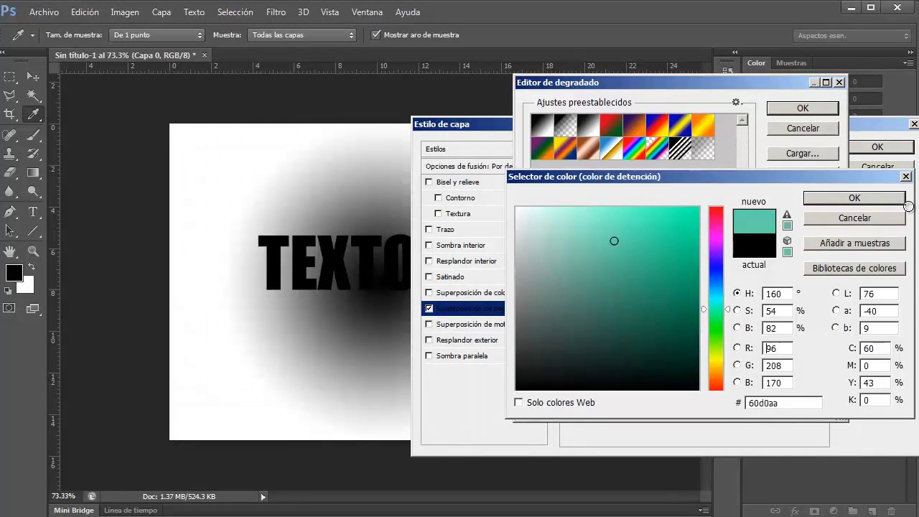
pyautogui.click(870, 200)
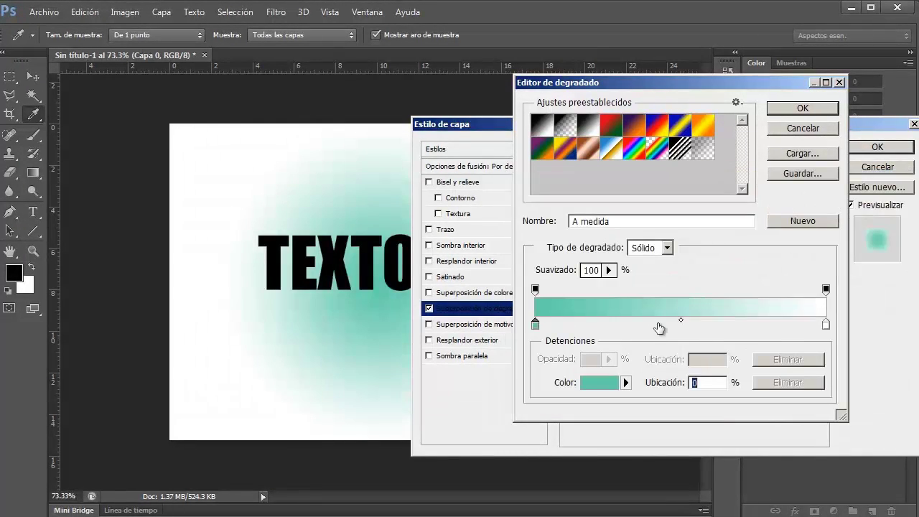
# Set the ending colour stop of the gradient to dark green #16925c and apply the layer style
pyautogui.doubleClick(827, 326)
pyautogui.moveTo(713, 304); pyautogui.dragTo(716, 312)
pyautogui.click(671, 285)
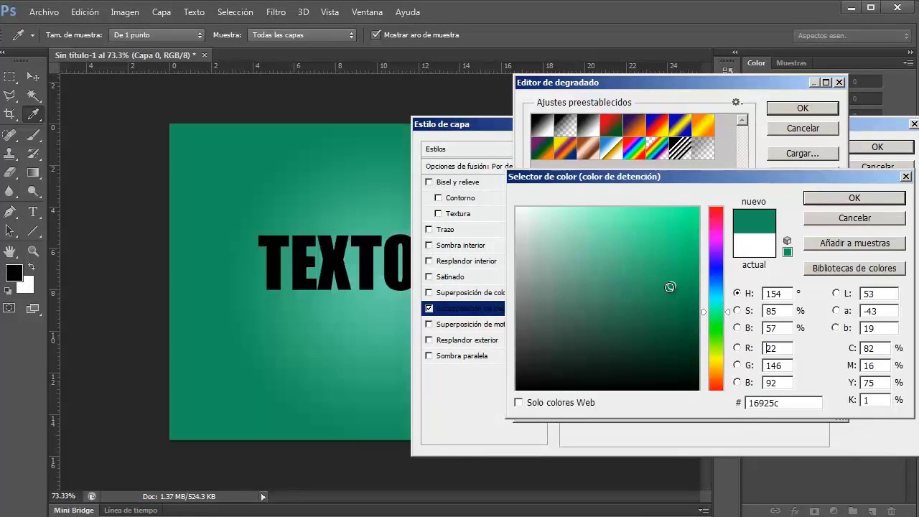
pyautogui.click(847, 198)
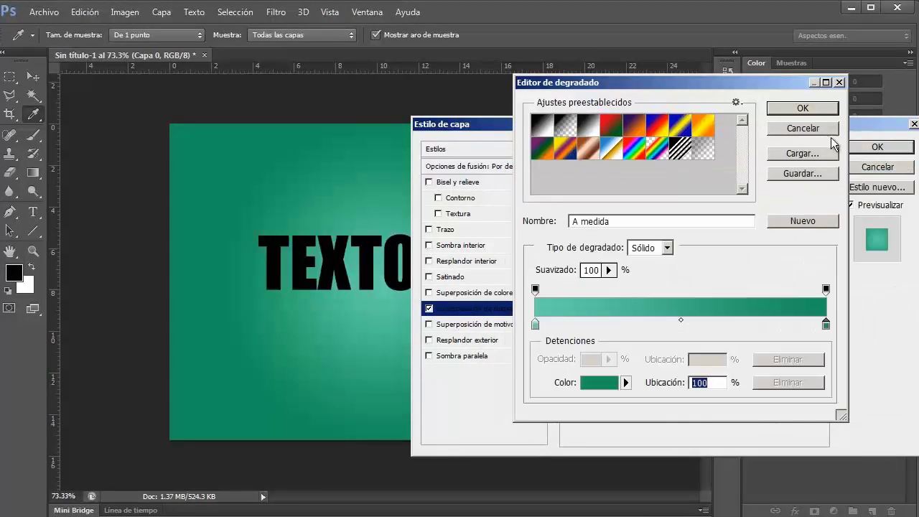
pyautogui.click(811, 109)
pyautogui.click(856, 145)
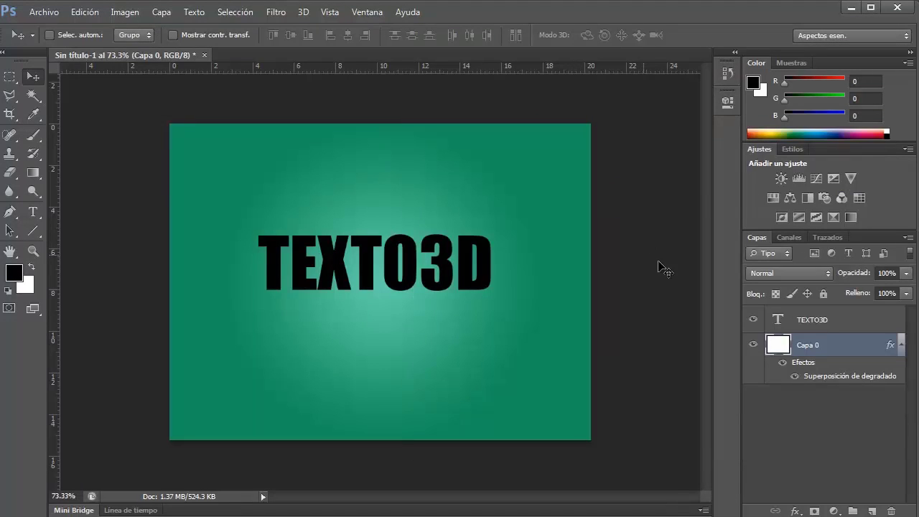
# Set the colour of the TEXTO3D text to white #ffffff and shift the text slightly downward on the canvas
pyautogui.click(815, 322)
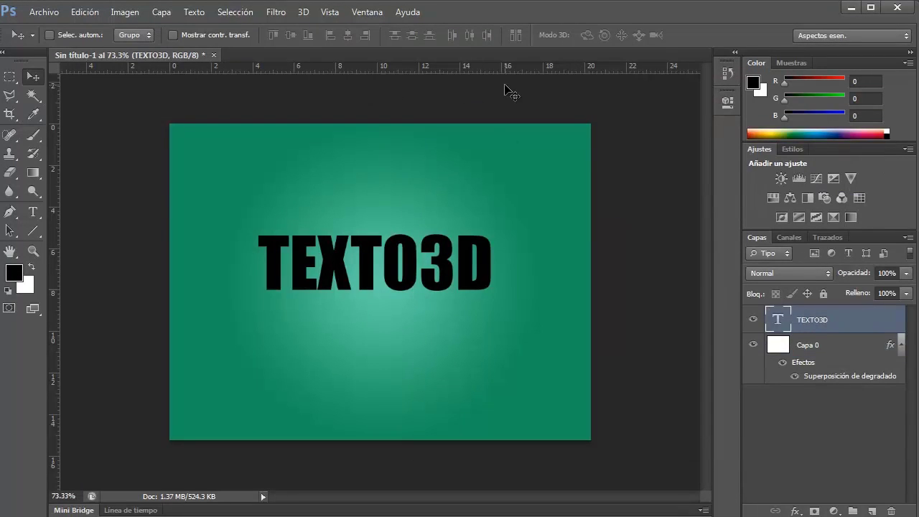
pyautogui.doubleClick(779, 323)
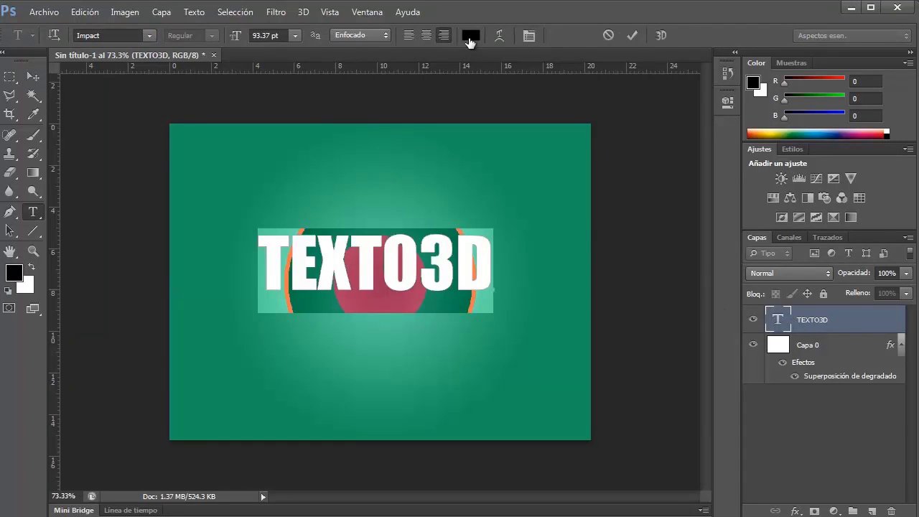
pyautogui.click(468, 35)
pyautogui.click(530, 215)
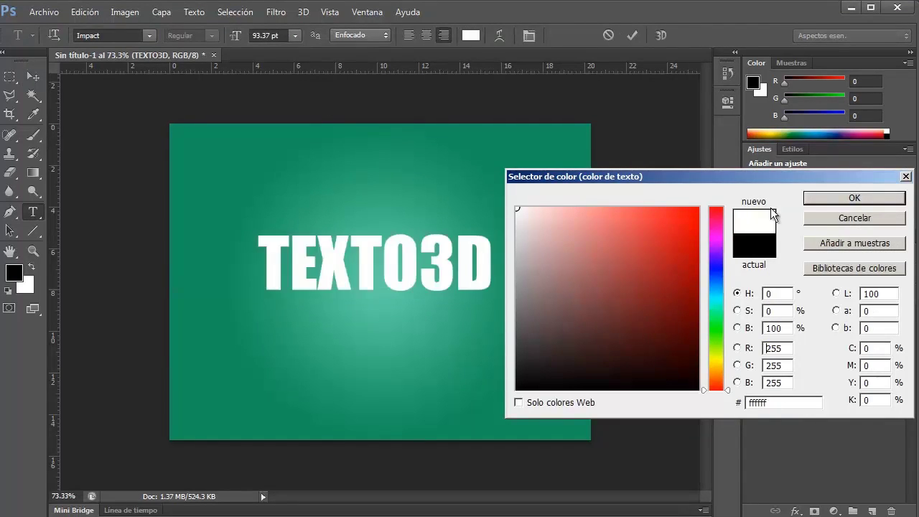
pyautogui.click(824, 199)
pyautogui.click(32, 76)
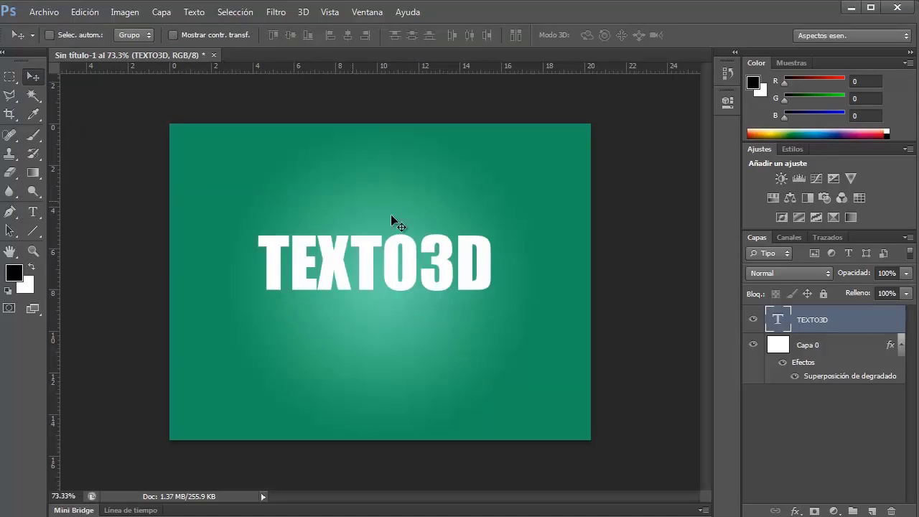
pyautogui.moveTo(414, 270); pyautogui.dragTo(413, 274)
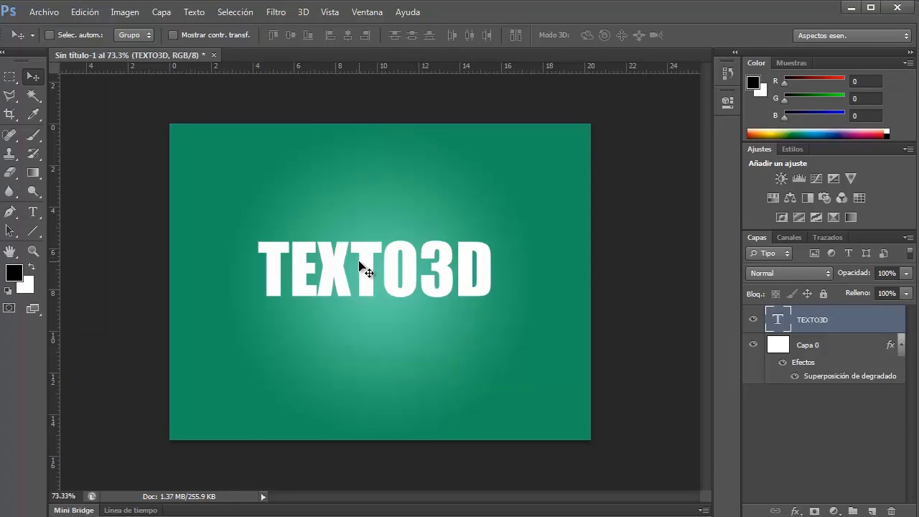
# Create a new 3D extrusion from the selected TEXTO3D layer and accept the switch to the 3D workspace
pyautogui.click(302, 13)
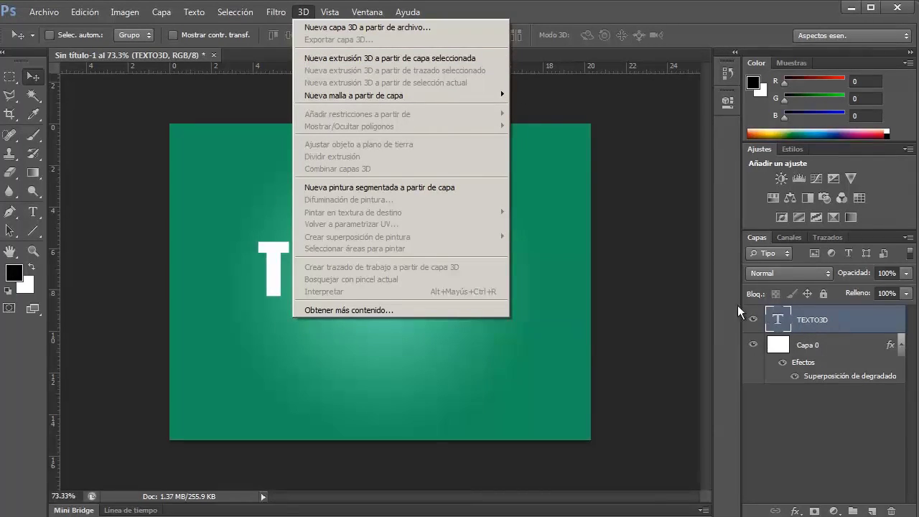
pyautogui.click(424, 58)
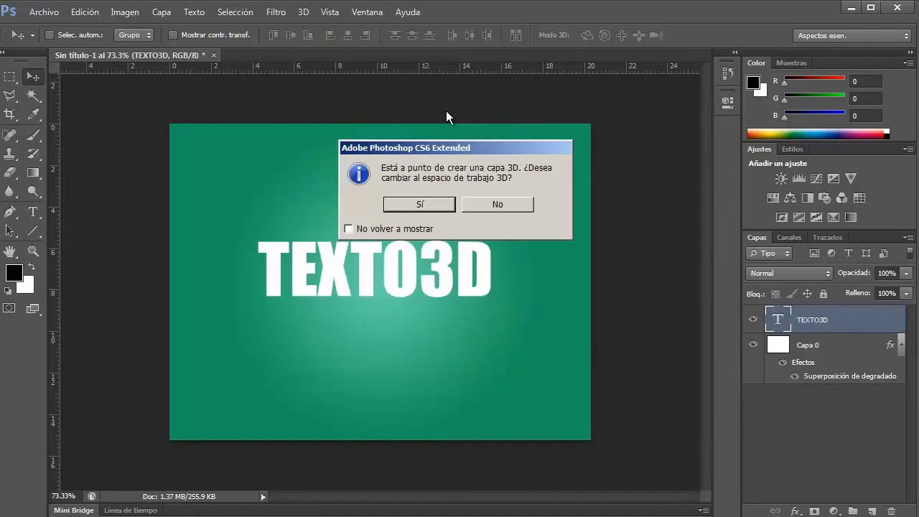
pyautogui.click(406, 205)
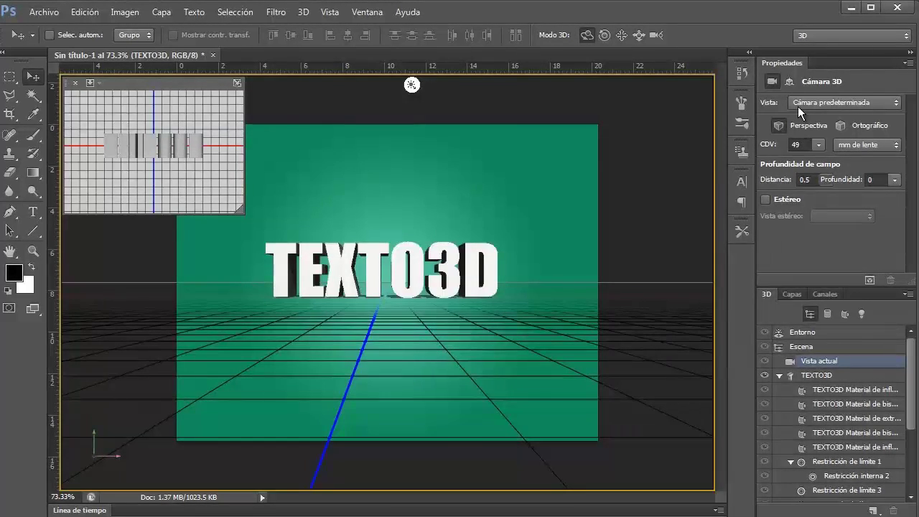
# Try the Aspectos esenciales and Tipografía workspaces and return to the 3D workspace
pyautogui.click(810, 38)
pyautogui.scroll(3, 810, 38)
pyautogui.click(816, 49)
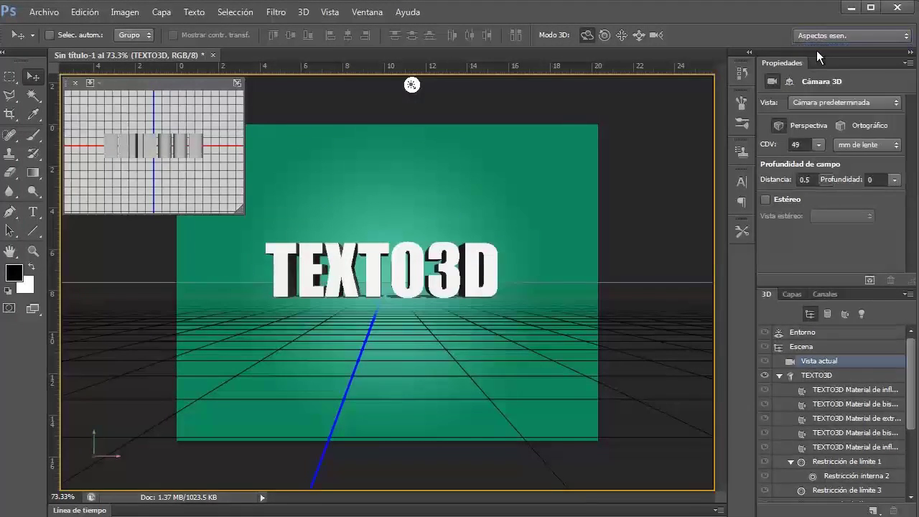
pyautogui.click(825, 36)
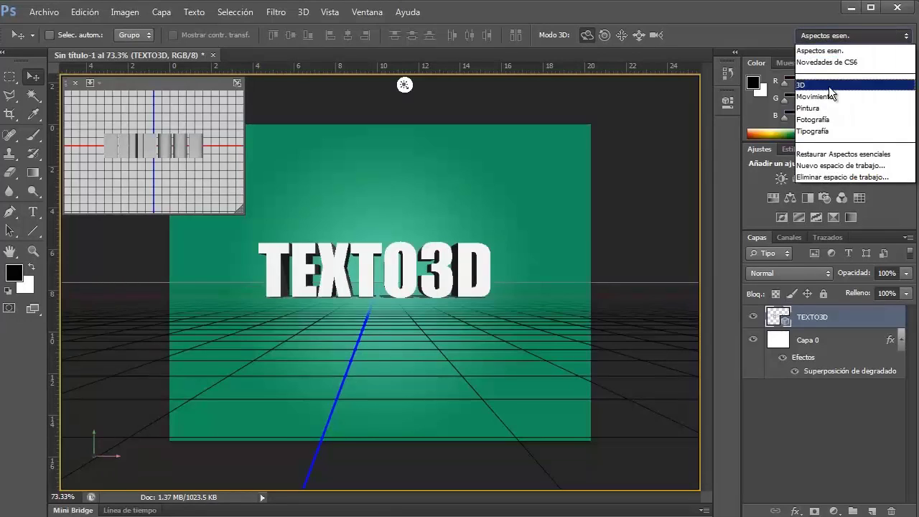
pyautogui.click(826, 84)
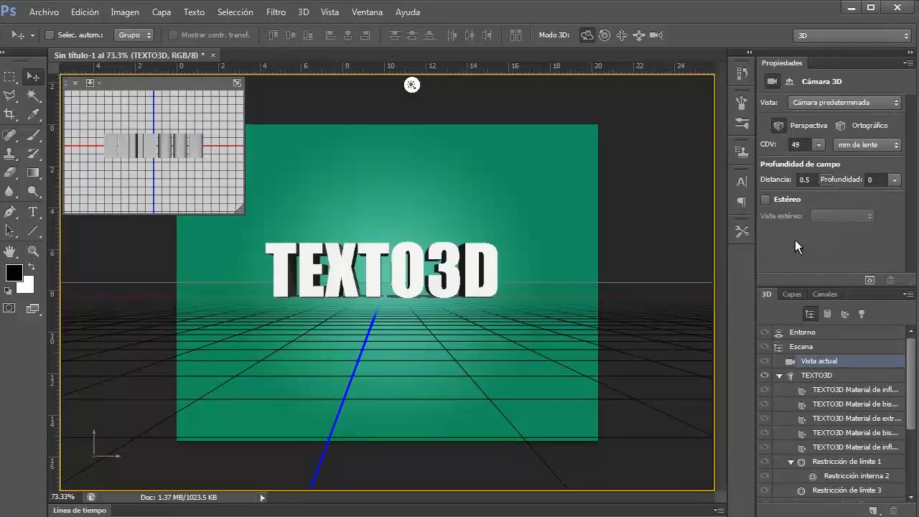
pyautogui.click(819, 36)
pyautogui.click(817, 50)
pyautogui.click(816, 34)
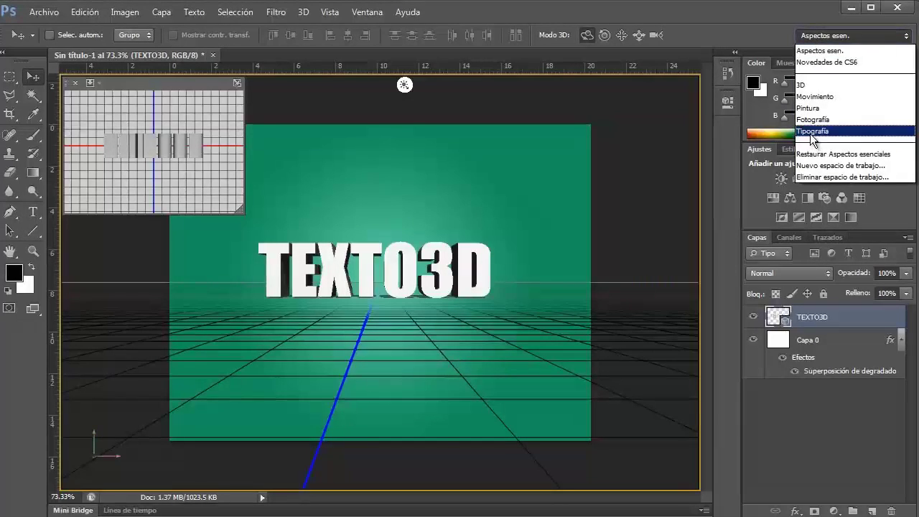
pyautogui.click(810, 131)
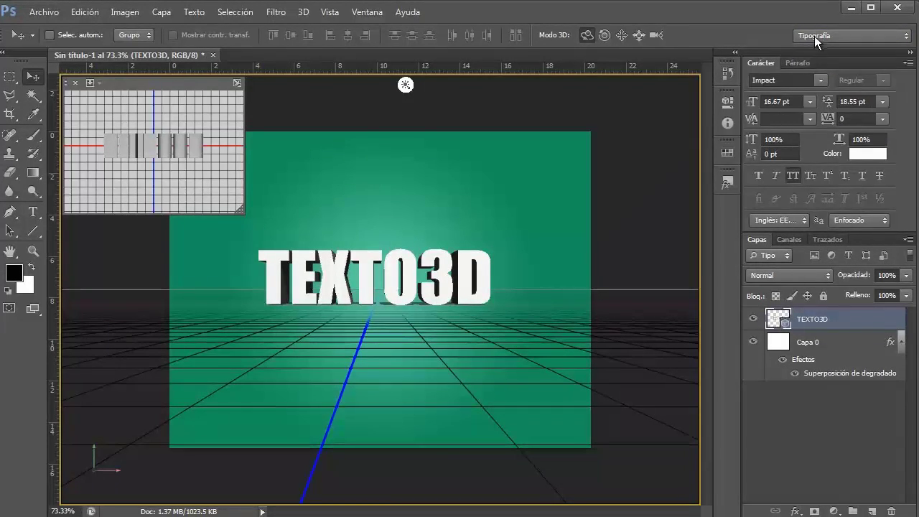
pyautogui.click(814, 36)
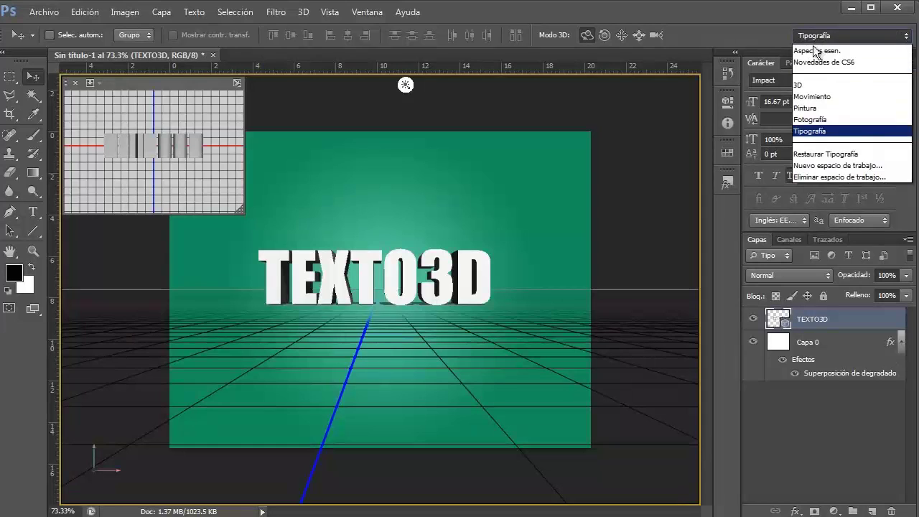
pyautogui.click(802, 86)
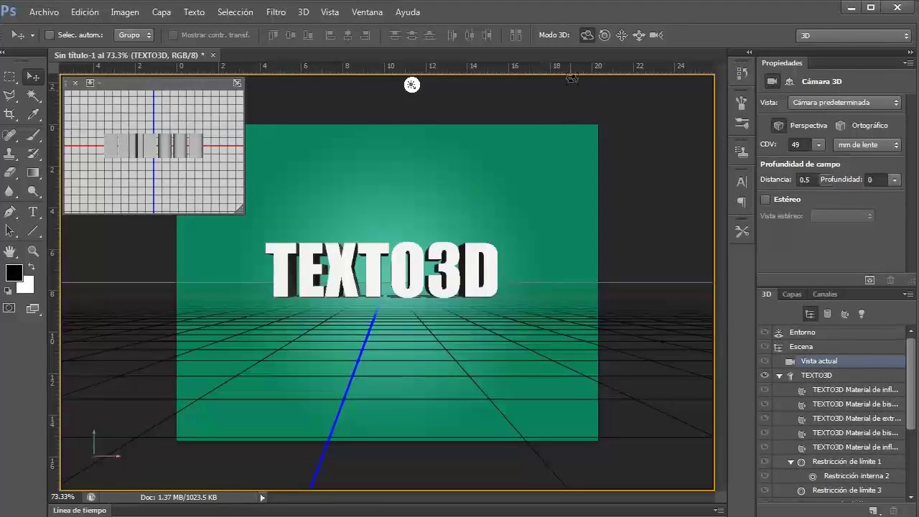
# Orbit the 3D camera around TEXTO3D to an angled view from above that shows the extruded side of the letter D
pyautogui.click(586, 34)
pyautogui.moveTo(615, 159); pyautogui.dragTo(461, 232)
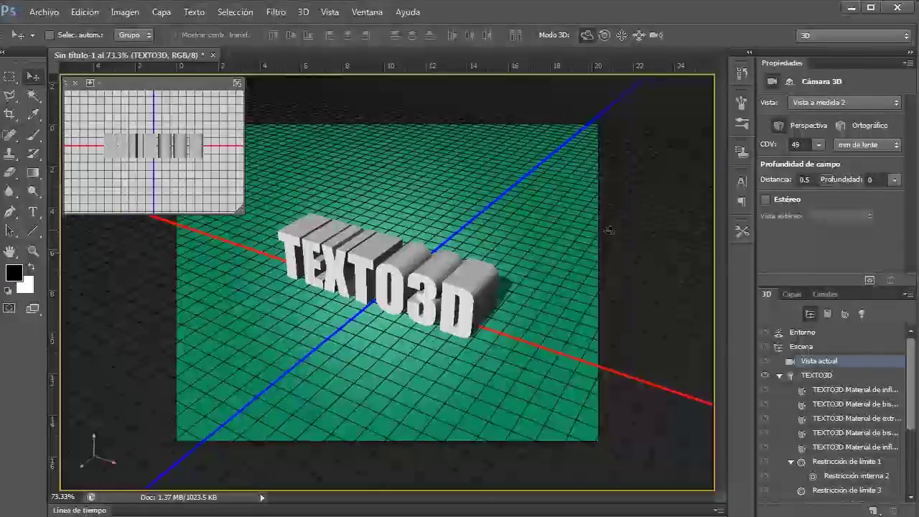
pyautogui.moveTo(632, 251); pyautogui.dragTo(599, 244)
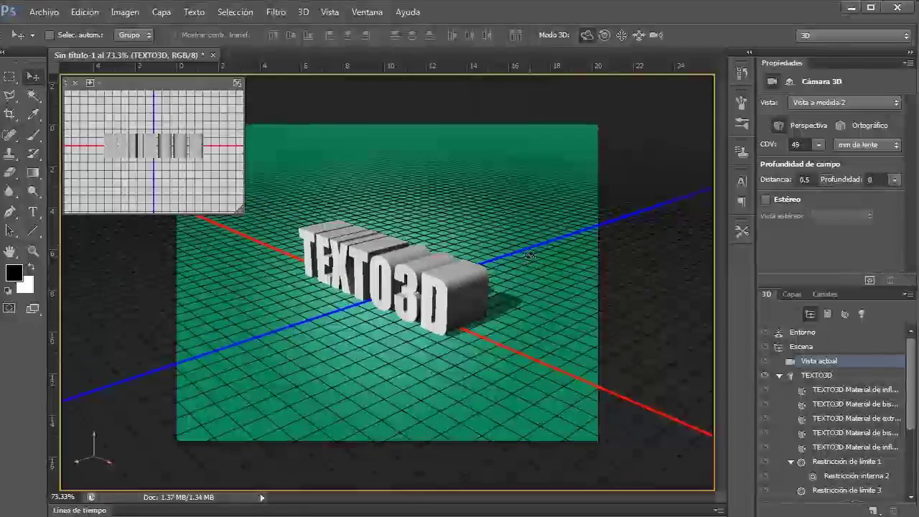
pyautogui.scroll(9, 470, 285)
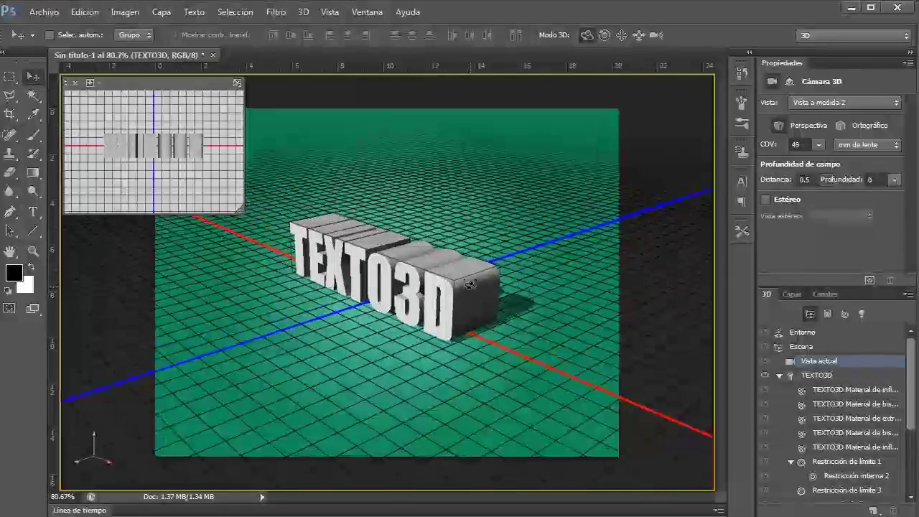
pyautogui.scroll(-9, 469, 284)
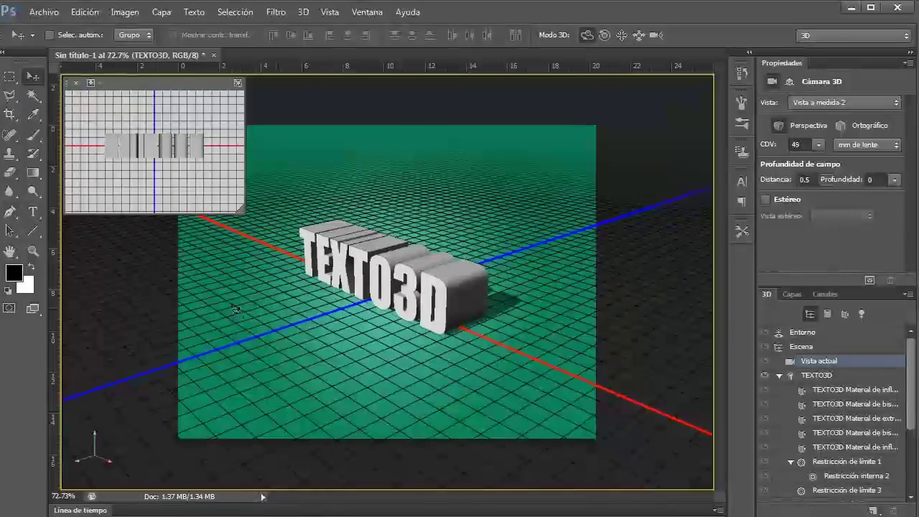
# Review the general preferences, including the scroll-wheel zoom option, close them unchanged and zoom the canvas to 80%
pyautogui.click(82, 13)
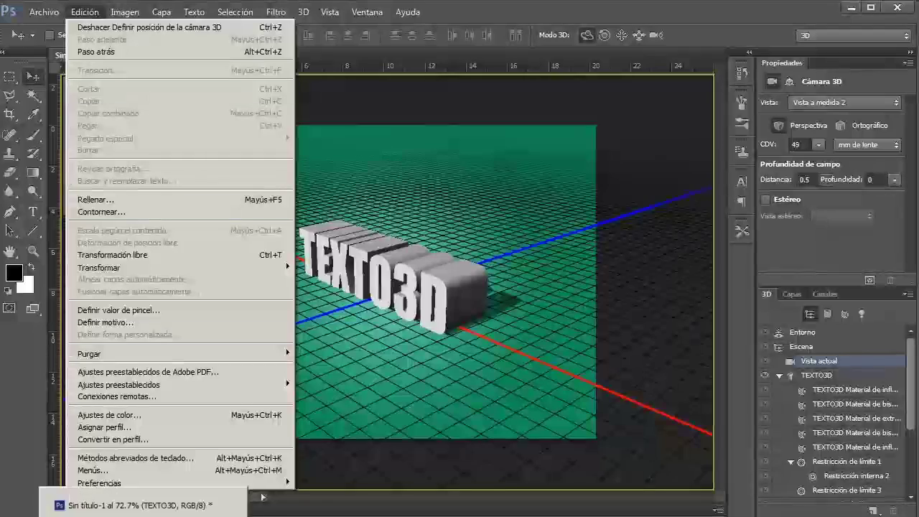
pyautogui.moveTo(213, 484)
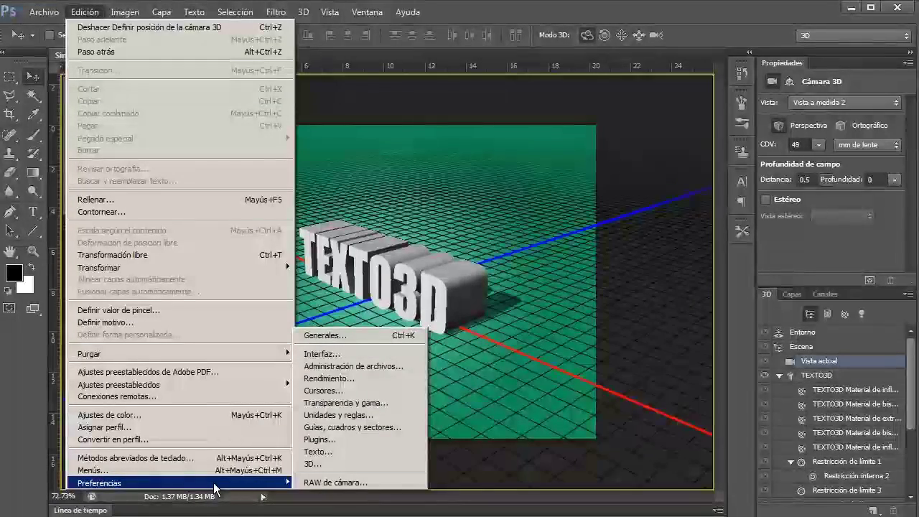
pyautogui.click(358, 334)
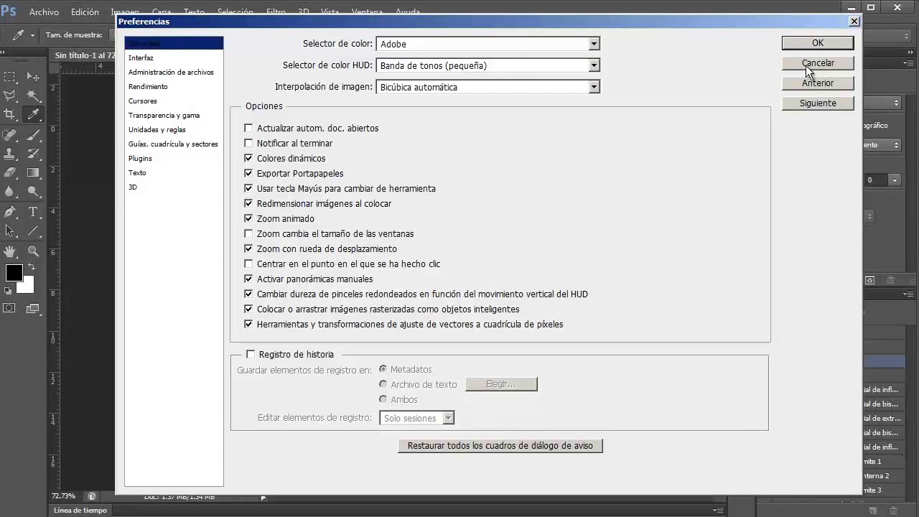
pyautogui.click(854, 21)
pyautogui.scroll(4, 473, 269)
pyautogui.scroll(-3, 472, 269)
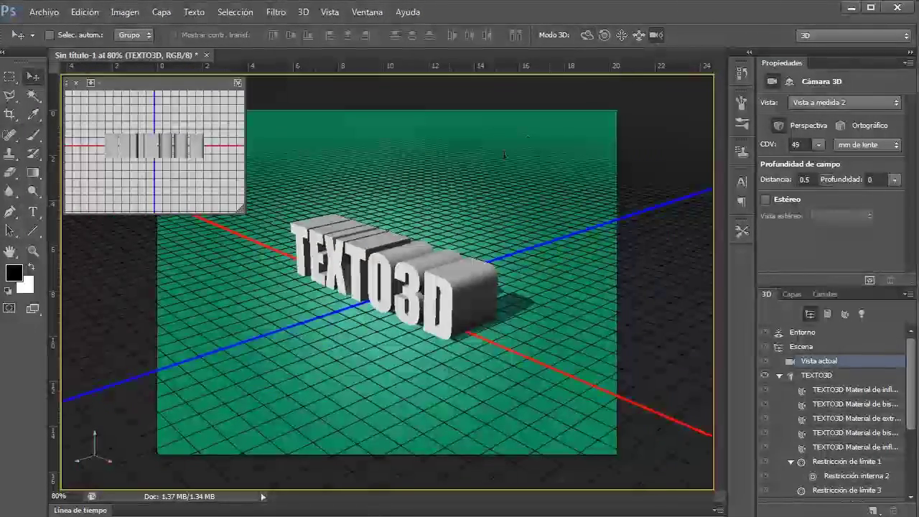
# Zoom the 3D camera in to a 59 mm lens and orbit it down to a nearly ground-level view of the text
pyautogui.moveTo(493, 351); pyautogui.dragTo(512, 219)
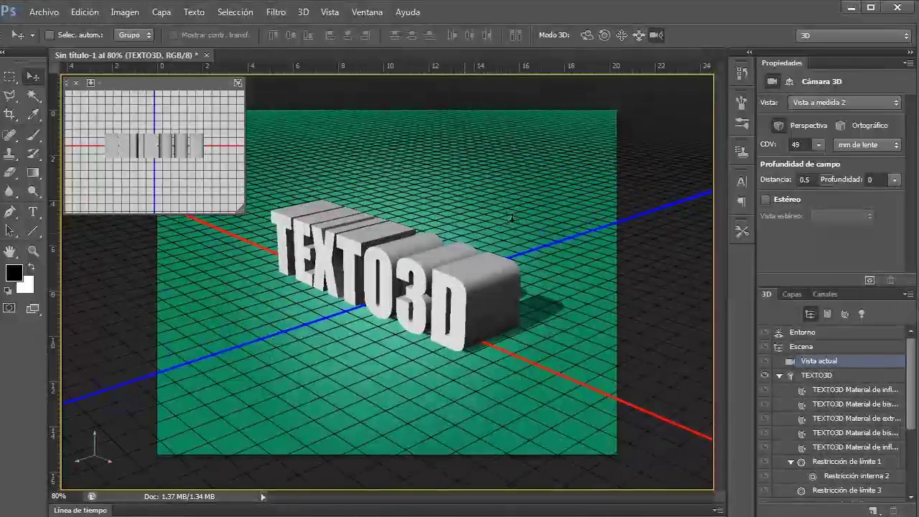
pyautogui.click(586, 35)
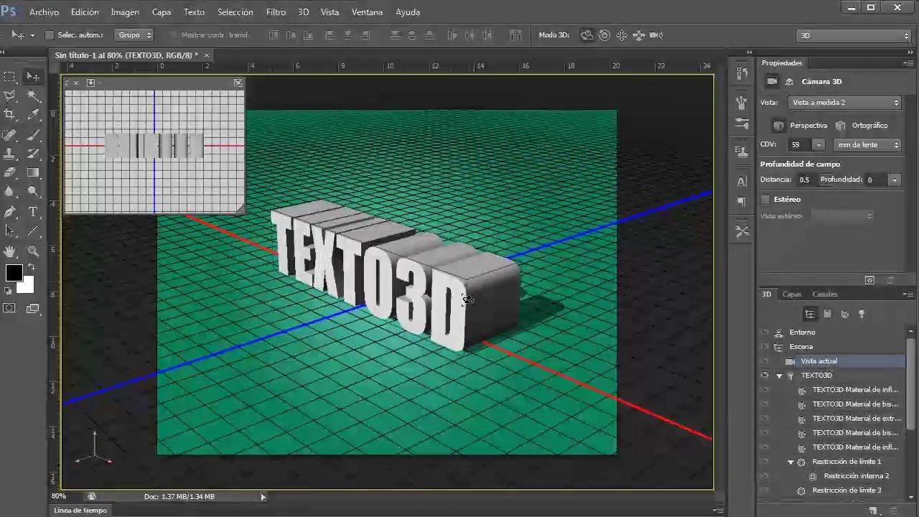
pyautogui.moveTo(414, 352)
pyautogui.mouseDown()
pyautogui.moveTo(424, 329)
pyautogui.moveTo(418, 341)
pyautogui.mouseUp()
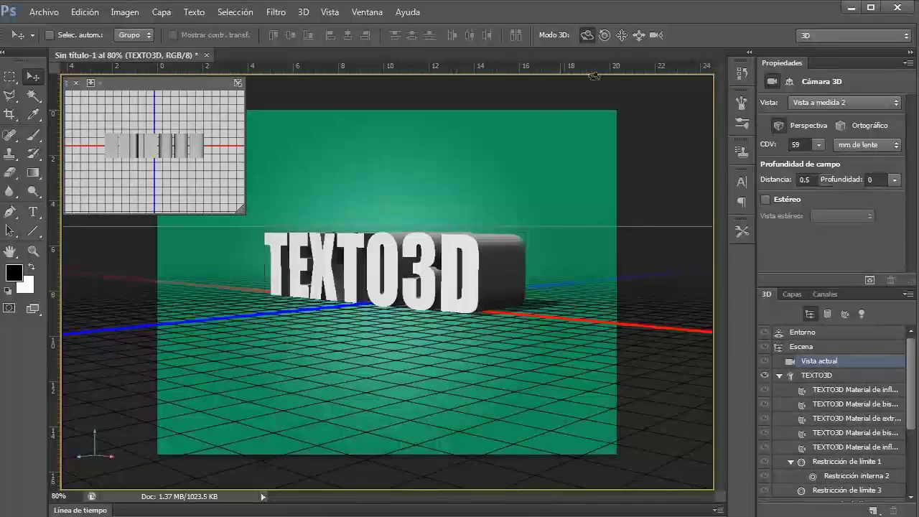
# Zoom the 3D camera in to a 68 mm lens and try rolling it
pyautogui.click(653, 34)
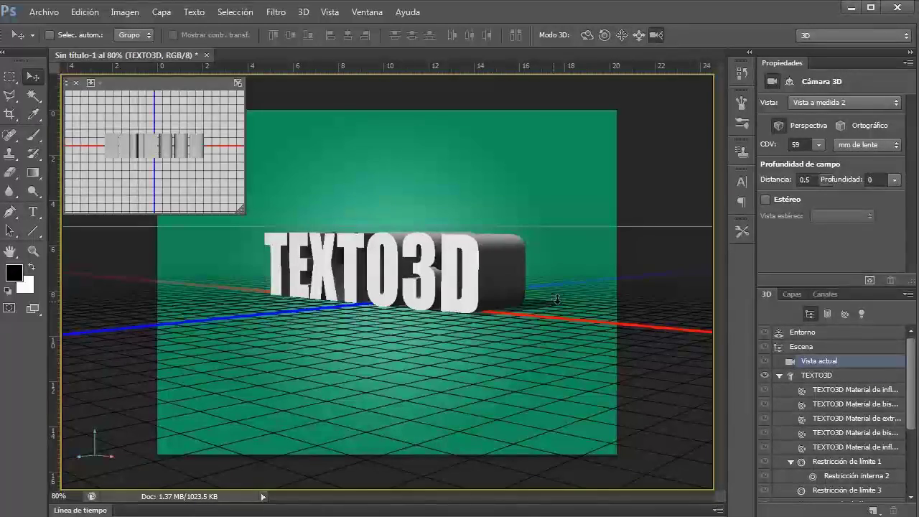
pyautogui.moveTo(556, 285); pyautogui.dragTo(617, 97)
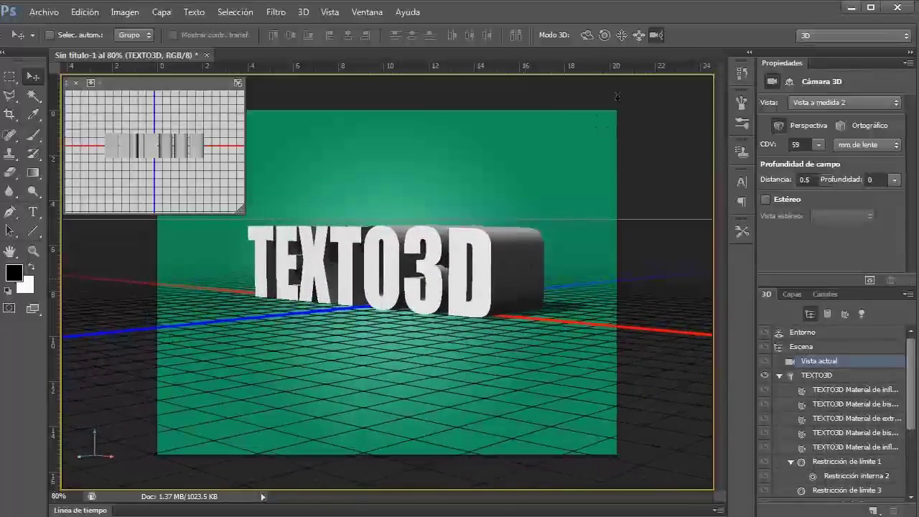
pyautogui.click(603, 36)
pyautogui.moveTo(540, 378)
pyautogui.mouseDown()
pyautogui.moveTo(549, 391)
pyautogui.moveTo(503, 377)
pyautogui.moveTo(538, 385)
pyautogui.mouseUp()
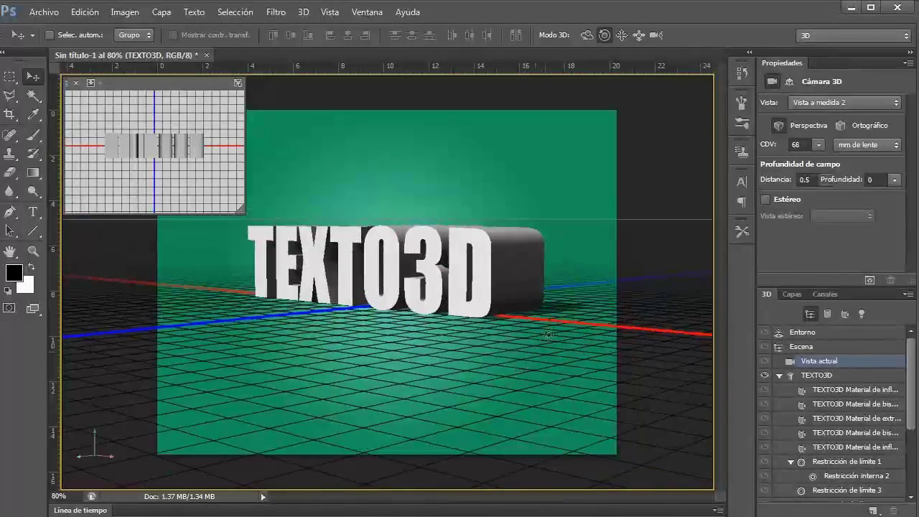
# Pan the 3D camera so that the TEXTO3D text sits slightly lower and further left on the canvas
pyautogui.click(620, 35)
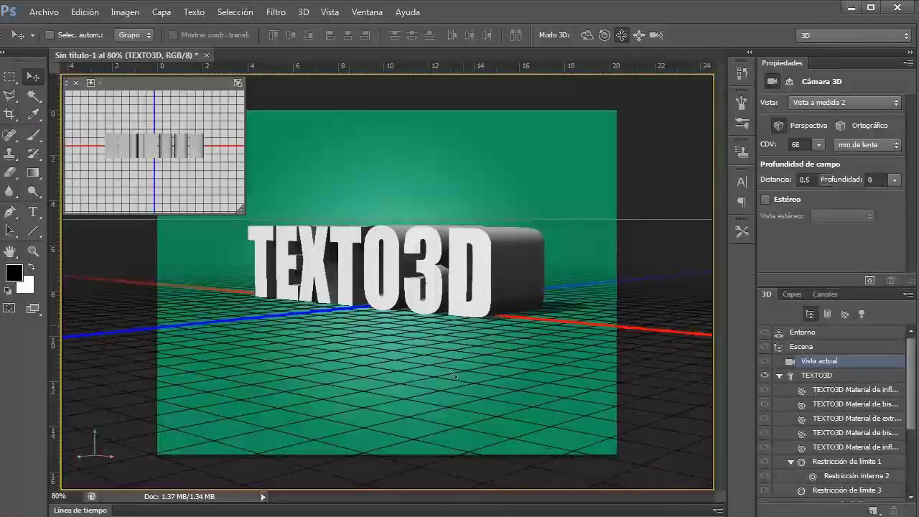
pyautogui.moveTo(455, 375); pyautogui.dragTo(342, 323)
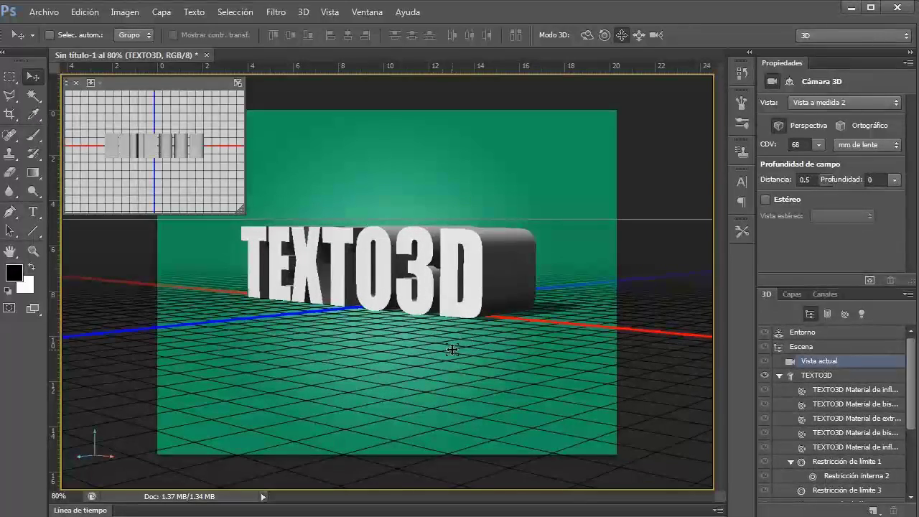
pyautogui.moveTo(451, 350)
pyautogui.mouseDown()
pyautogui.moveTo(427, 363)
pyautogui.moveTo(416, 356)
pyautogui.moveTo(449, 361)
pyautogui.mouseUp()
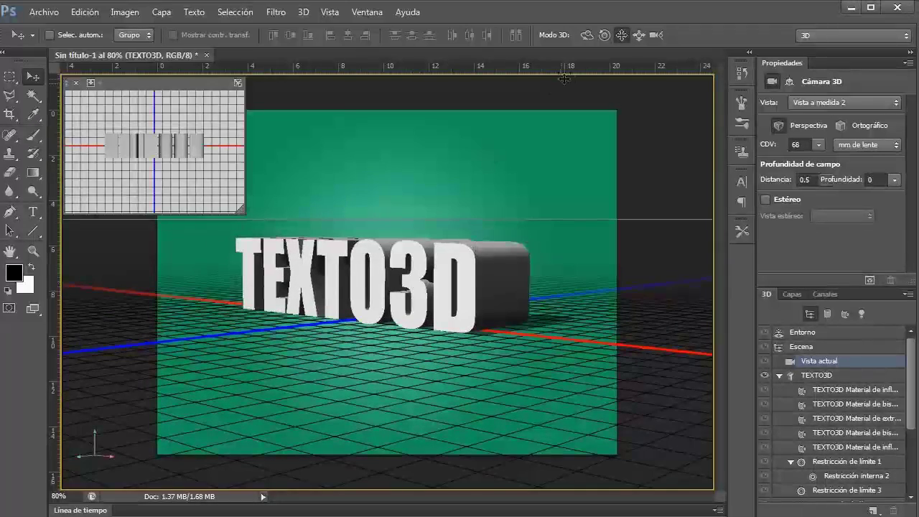
# Slide the 3D camera away from and back toward the text, leaving TEXTO3D further left on the canvas
pyautogui.click(637, 34)
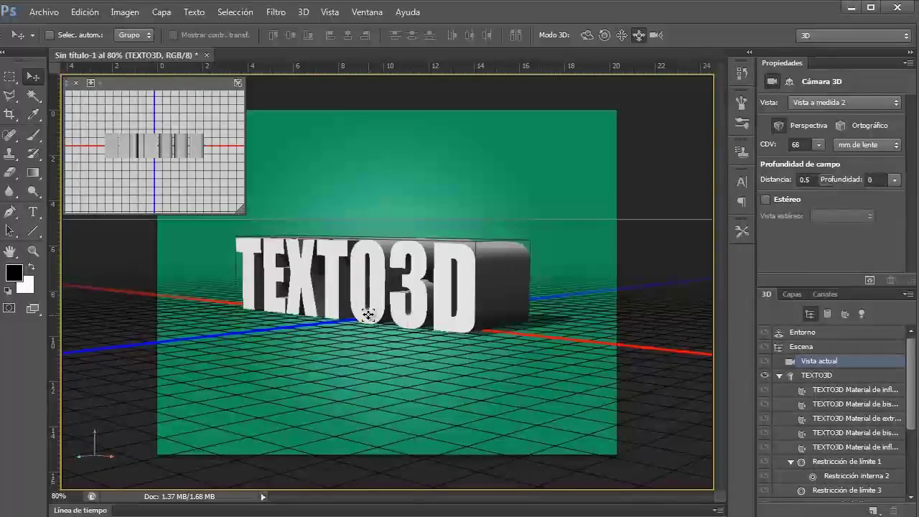
pyautogui.moveTo(351, 350); pyautogui.dragTo(393, 330)
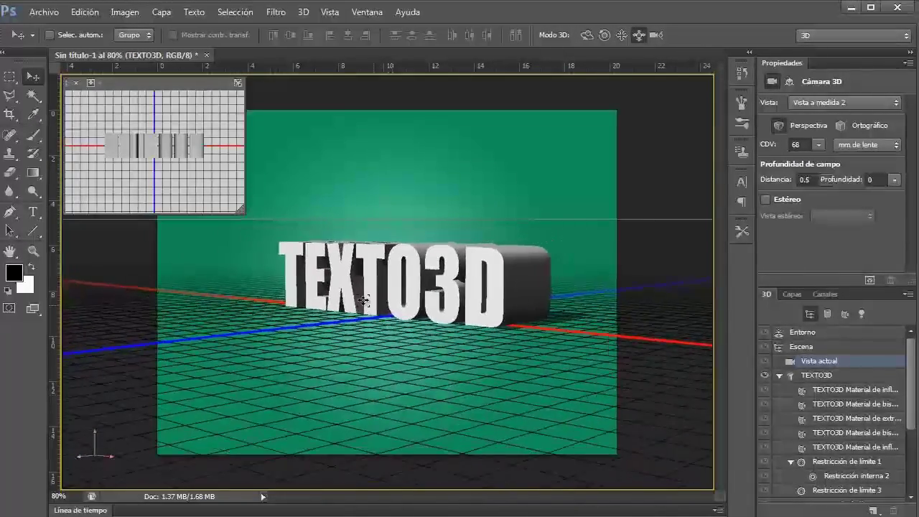
pyautogui.moveTo(364, 300); pyautogui.dragTo(318, 361)
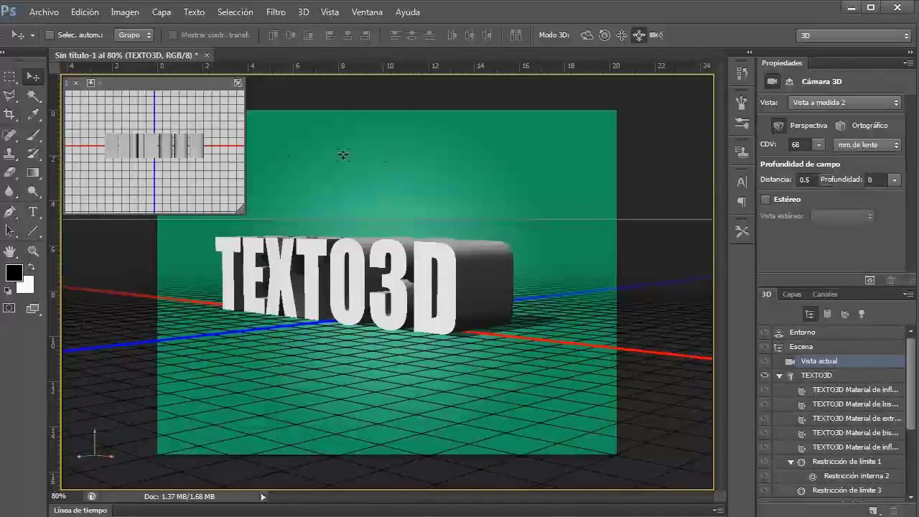
# Slide the 3D camera closer to the text so that TEXTO3D appears larger and further right on the canvas
pyautogui.moveTo(397, 378); pyautogui.dragTo(406, 414)
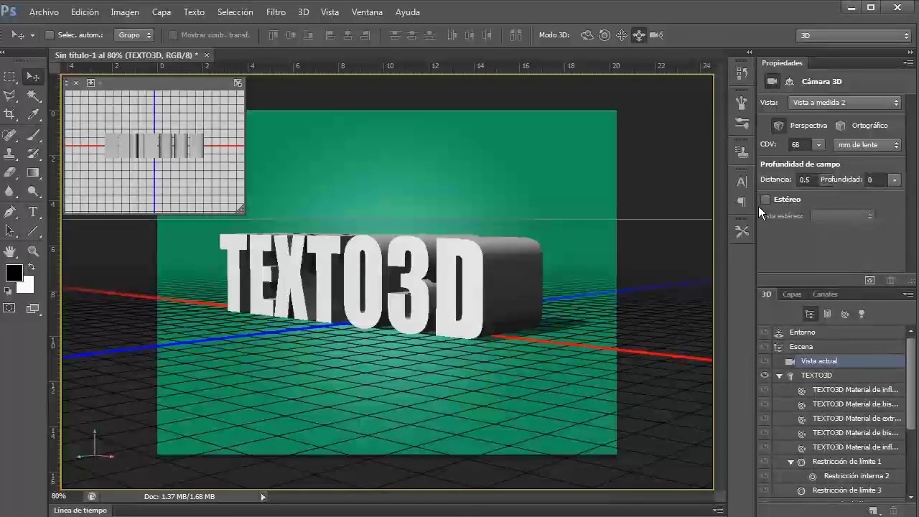
# Preview the artwork with the Capa 0 background layer selected, switch its effects off and on, and reselect the TEXTO3D layer
pyautogui.click(791, 295)
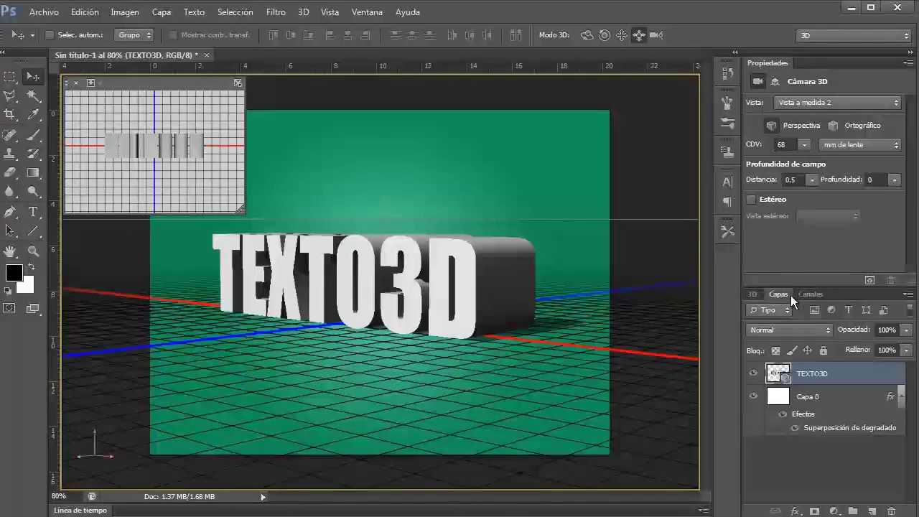
pyautogui.click(811, 396)
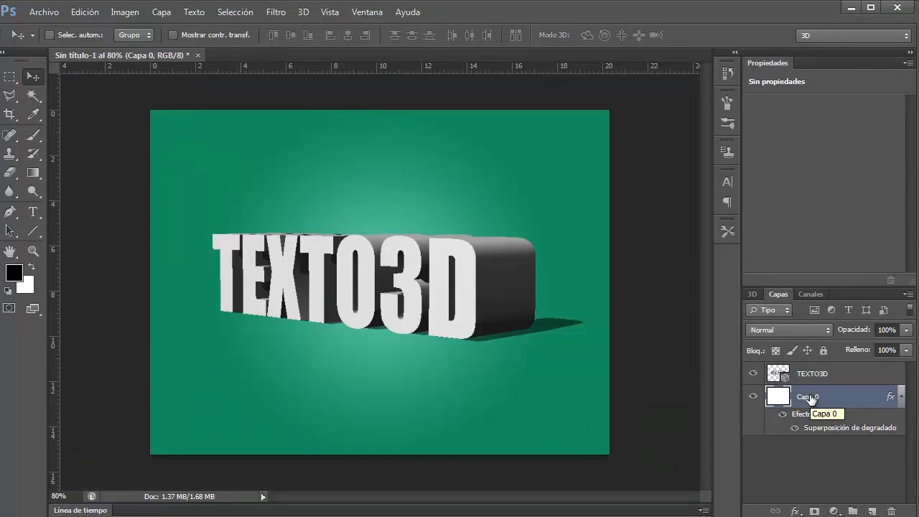
pyautogui.click(782, 414)
pyautogui.click(782, 414)
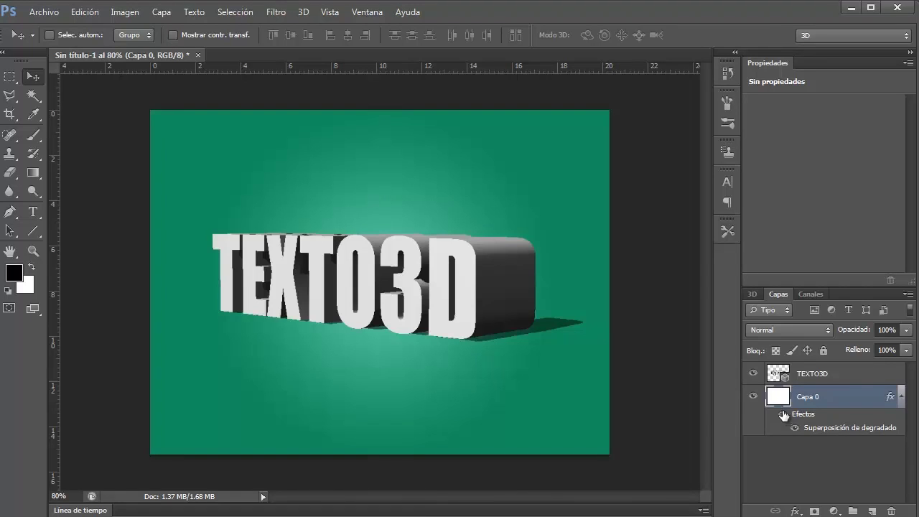
pyautogui.click(806, 377)
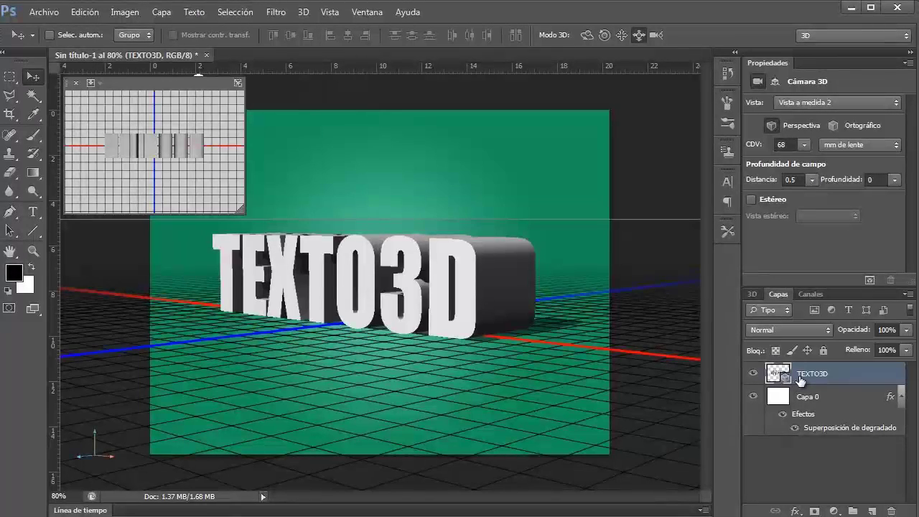
# Orbit the 3D camera around TEXTO3D to a slightly raised angle that shows the letter tops and the front face
pyautogui.click(752, 294)
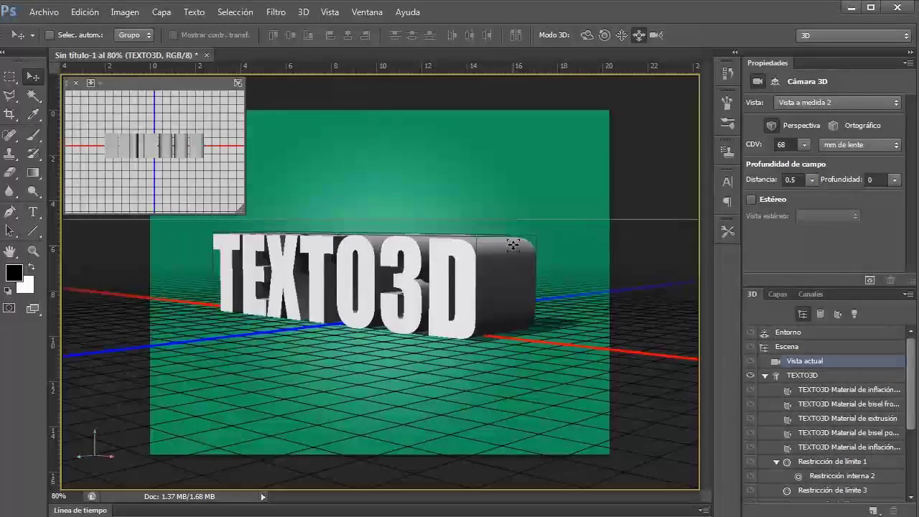
pyautogui.click(588, 34)
pyautogui.moveTo(476, 209); pyautogui.dragTo(498, 226)
pyautogui.scroll(-1, 498, 226)
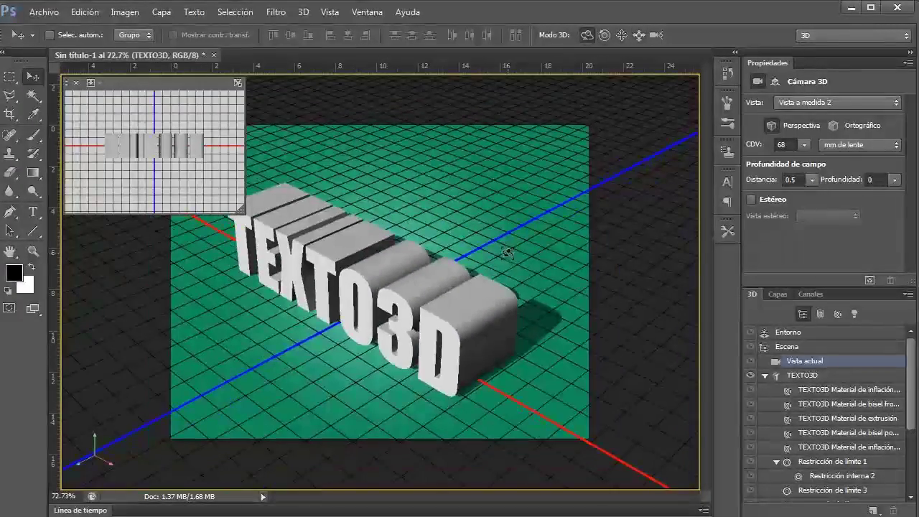
pyautogui.moveTo(521, 264); pyautogui.dragTo(543, 248)
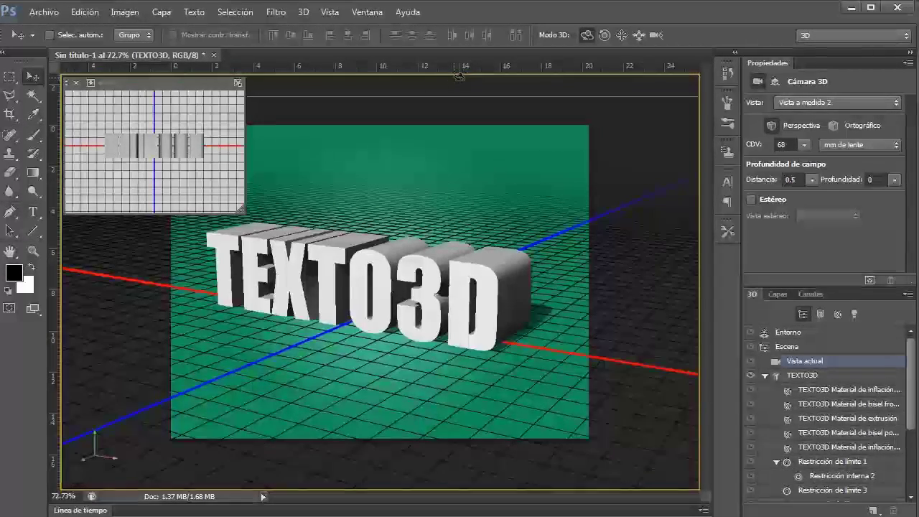
# Select the TEXTO3D mesh and move it slightly forward on the ground plane toward the camera
pyautogui.click(431, 276)
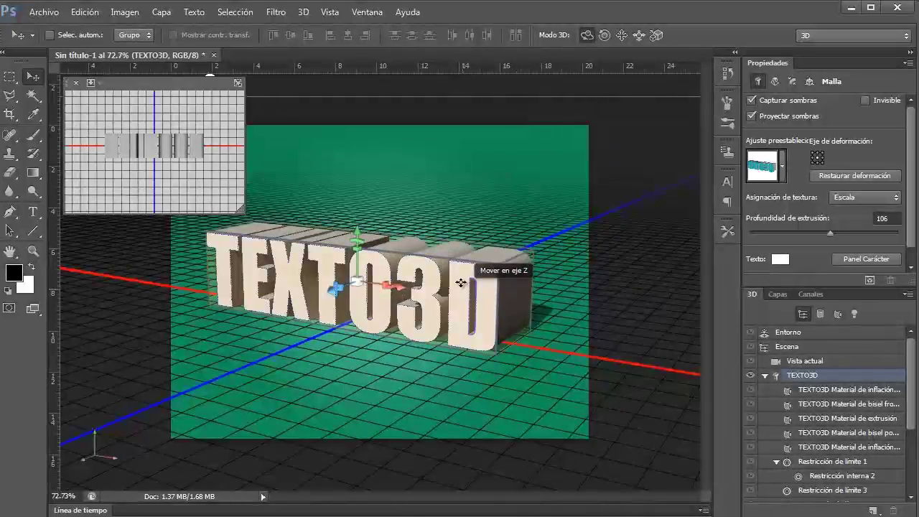
pyautogui.moveTo(373, 262); pyautogui.dragTo(373, 312)
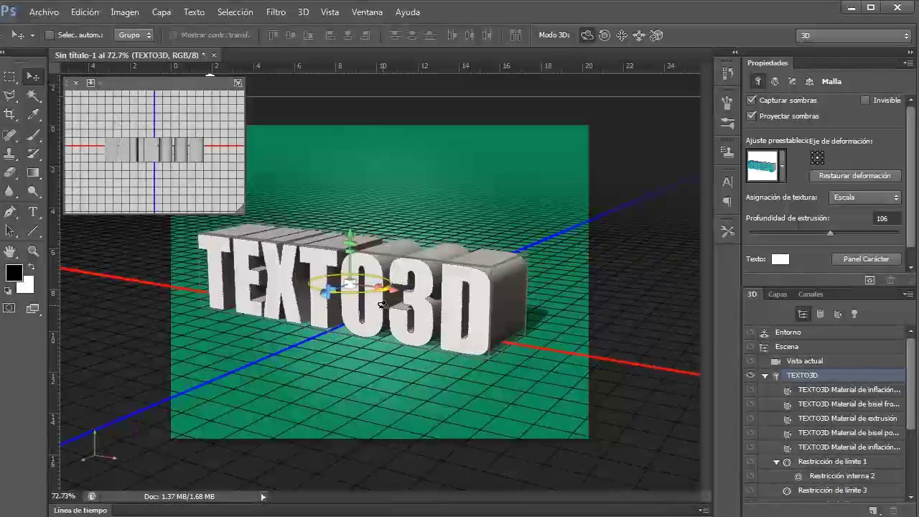
pyautogui.click(605, 35)
pyautogui.click(435, 295)
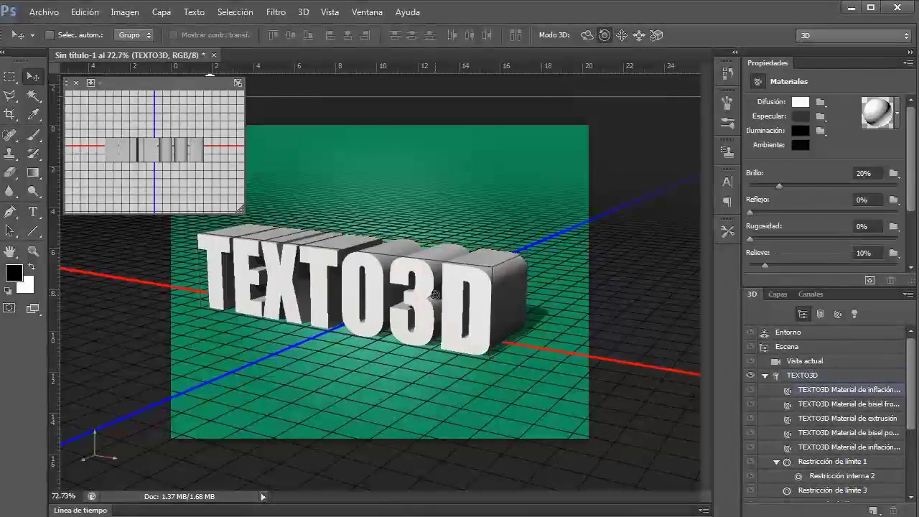
pyautogui.click(454, 277)
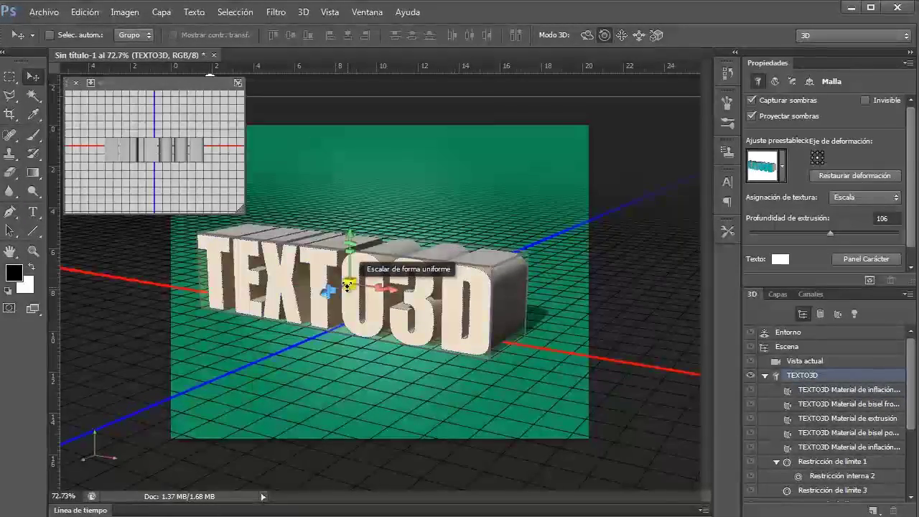
pyautogui.click(585, 36)
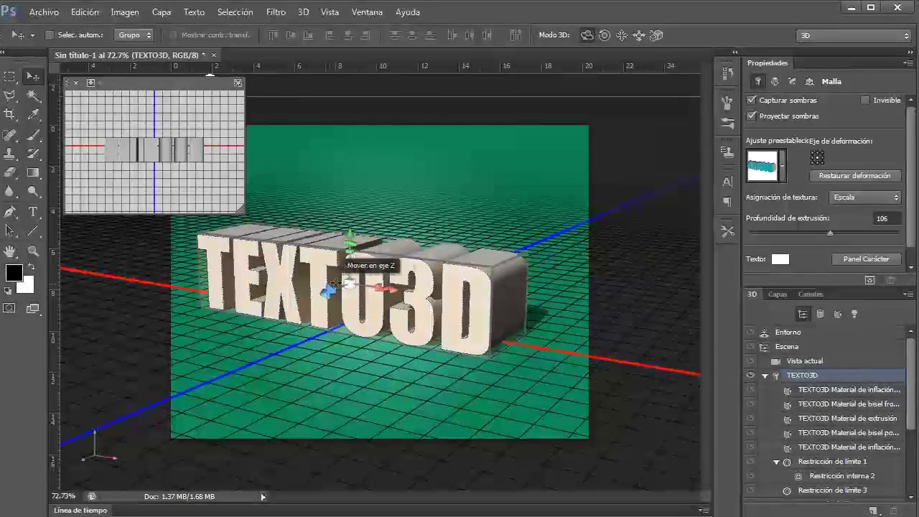
pyautogui.click(350, 288)
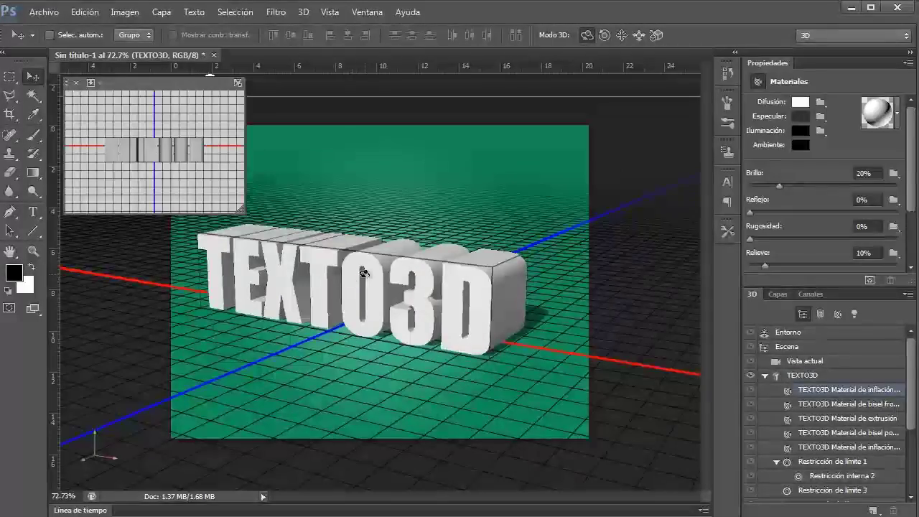
pyautogui.click(364, 273)
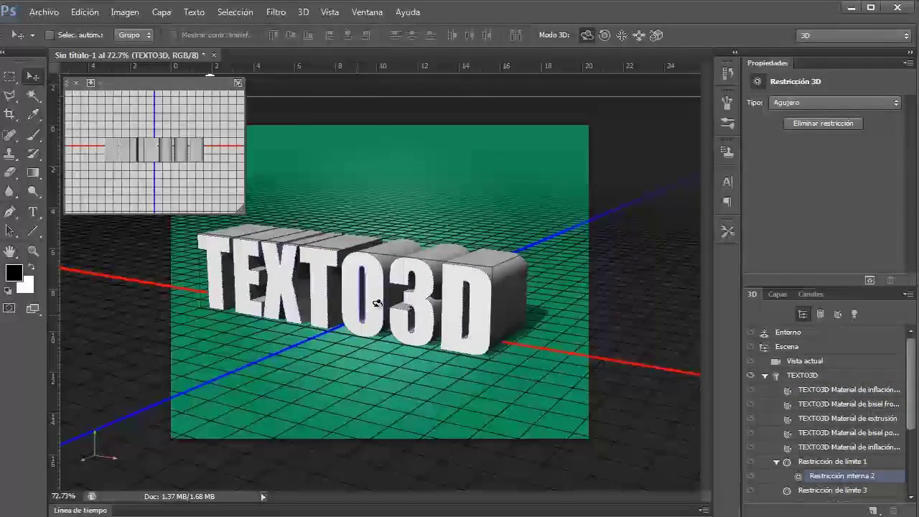
# Try transforming the TEXTO3D mesh with its 3D axis widget, including tilting the text by rotation, and undo each change
pyautogui.click(352, 257)
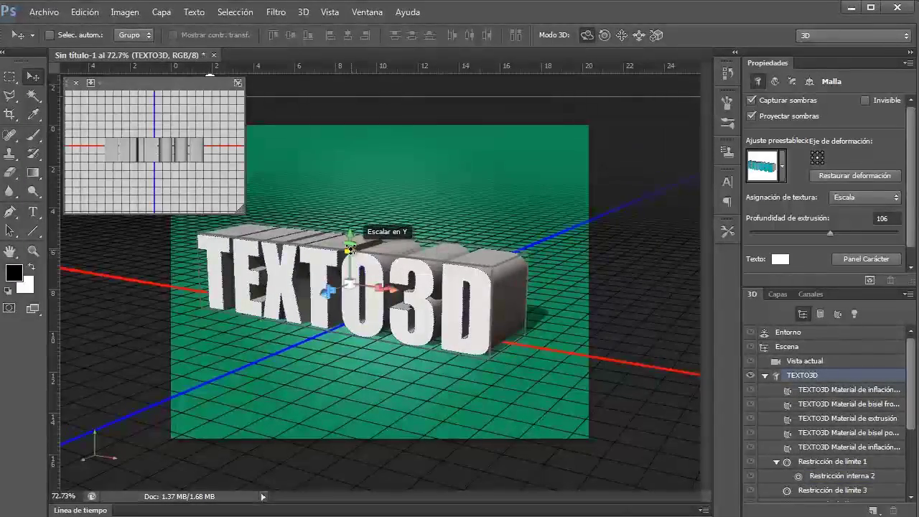
pyautogui.moveTo(338, 250); pyautogui.dragTo(454, 109)
pyautogui.hotkey('ctrl', 'z')
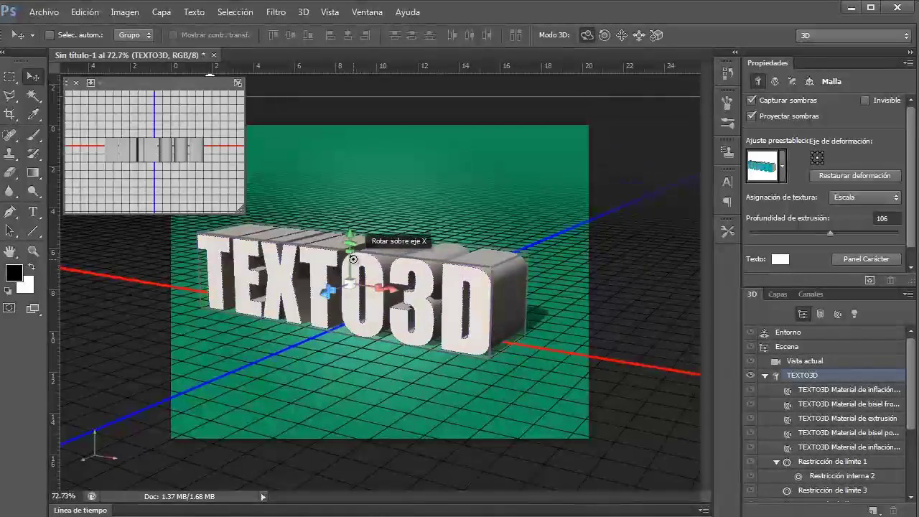
pyautogui.moveTo(349, 243); pyautogui.dragTo(404, 256)
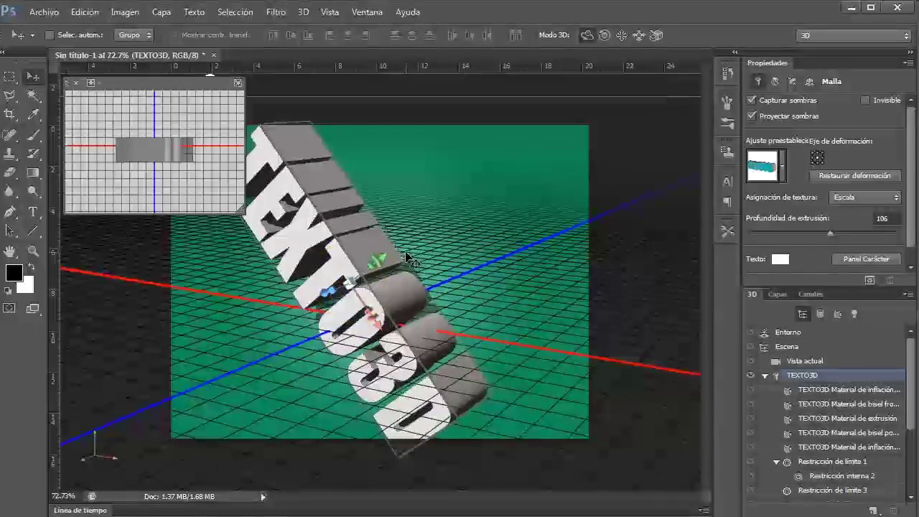
pyautogui.hotkey('ctrl', 'z')
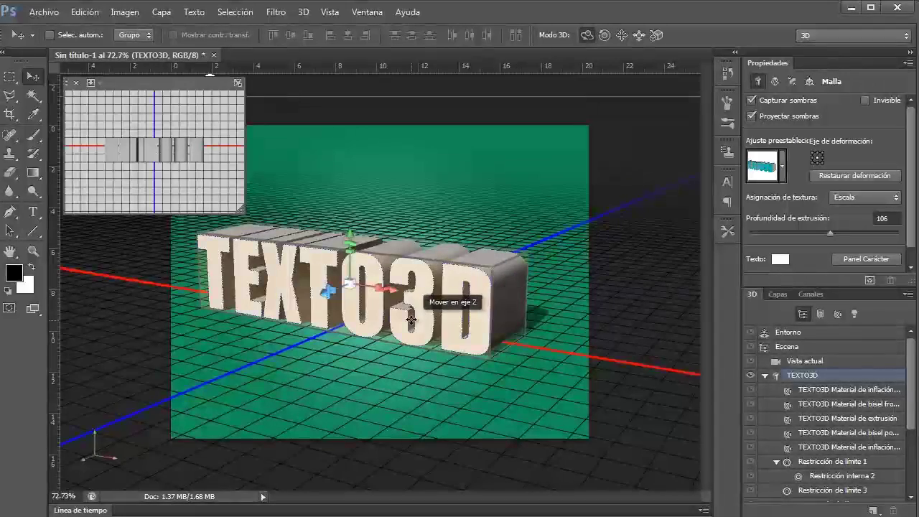
# Zoom the 3D camera out to a 61 mm lens and pan it so that TEXTO3D sits slightly further right
pyautogui.click(536, 209)
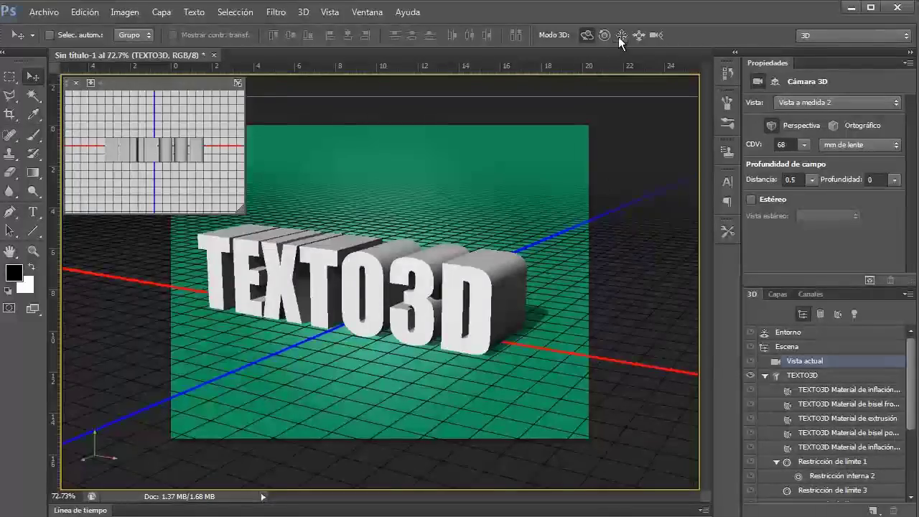
pyautogui.click(654, 35)
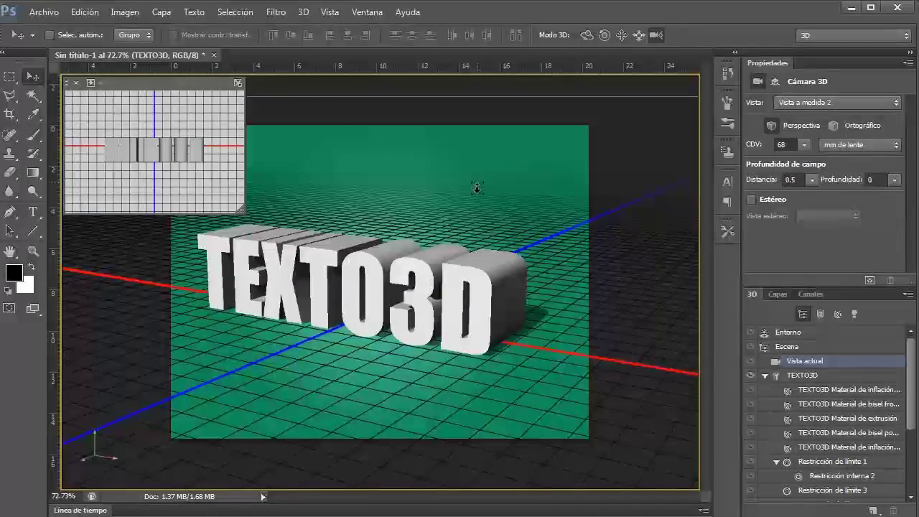
pyautogui.moveTo(476, 189); pyautogui.dragTo(474, 208)
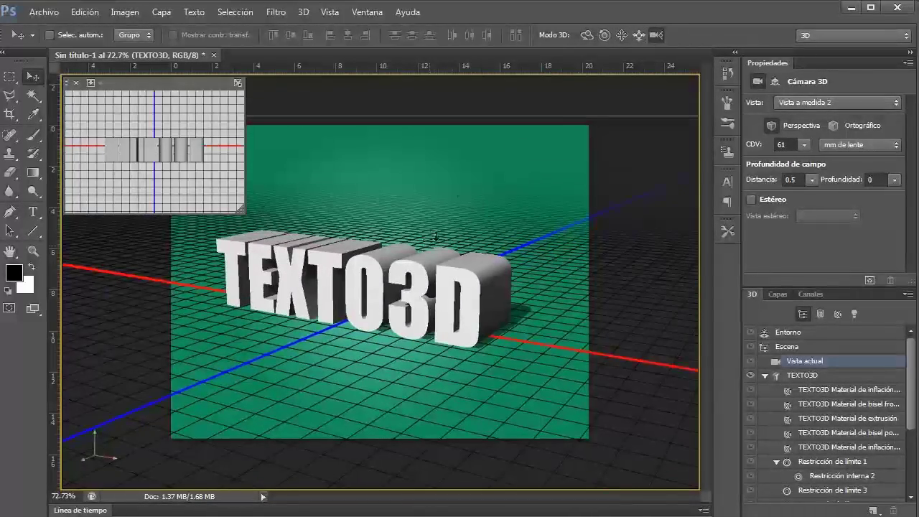
pyautogui.moveTo(450, 240); pyautogui.dragTo(469, 239)
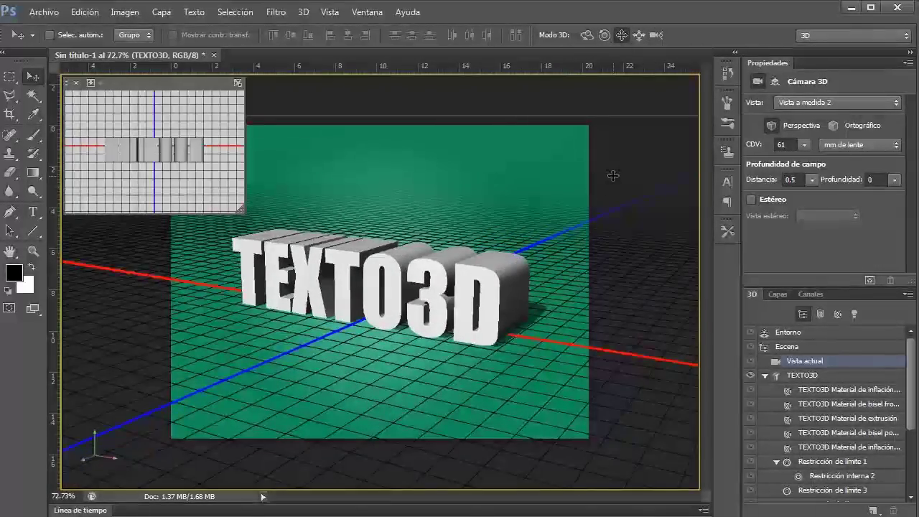
# Reduce the extrusion depth of the TEXTO3D mesh to 86
pyautogui.click(470, 266)
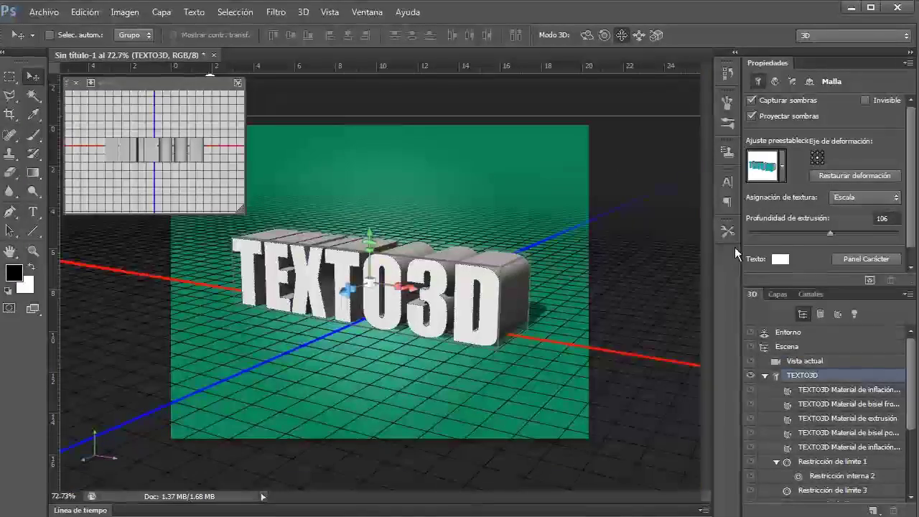
pyautogui.moveTo(827, 234)
pyautogui.mouseDown()
pyautogui.moveTo(812, 231)
pyautogui.moveTo(837, 234)
pyautogui.moveTo(791, 233)
pyautogui.moveTo(828, 237)
pyautogui.mouseUp()
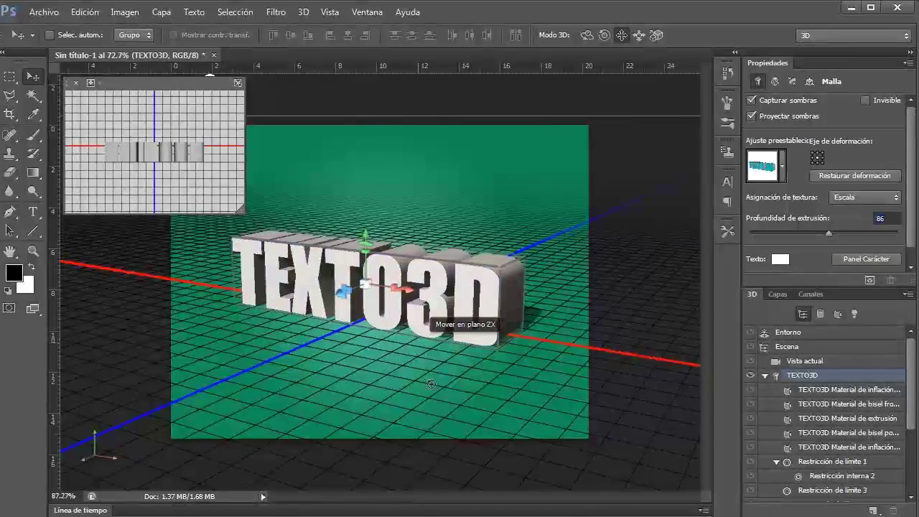
# Switch the mesh's Capturar sombras and Proyectar sombras options off and back on in turn to compare the shading
pyautogui.scroll(5, 437, 331)
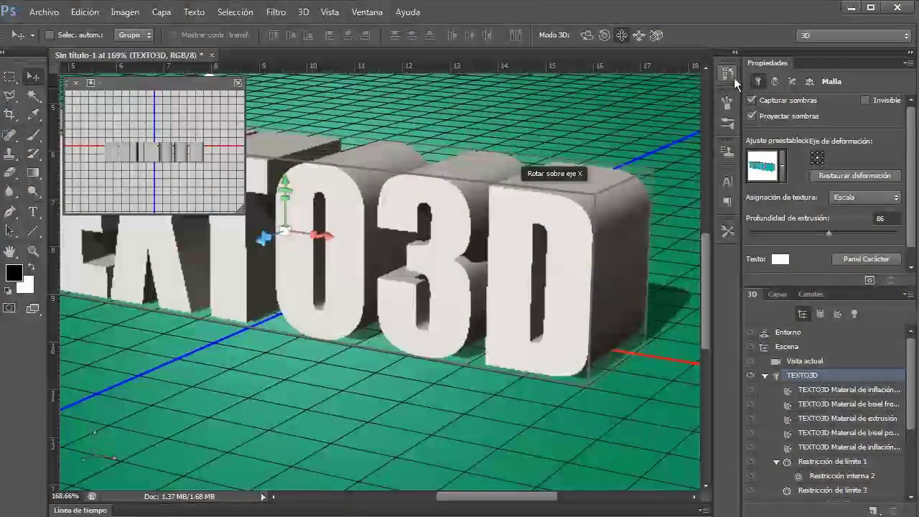
pyautogui.click(751, 100)
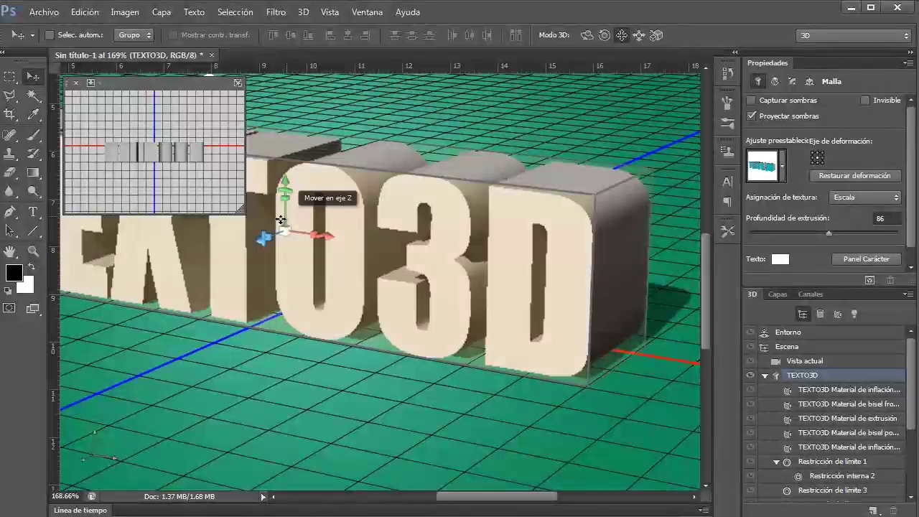
pyautogui.click(750, 100)
pyautogui.click(752, 115)
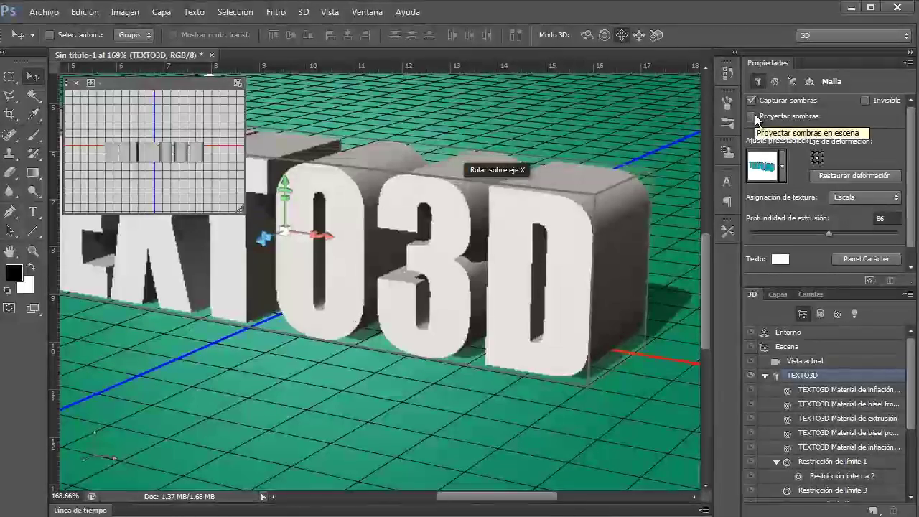
pyautogui.click(752, 115)
pyautogui.scroll(-5, 601, 230)
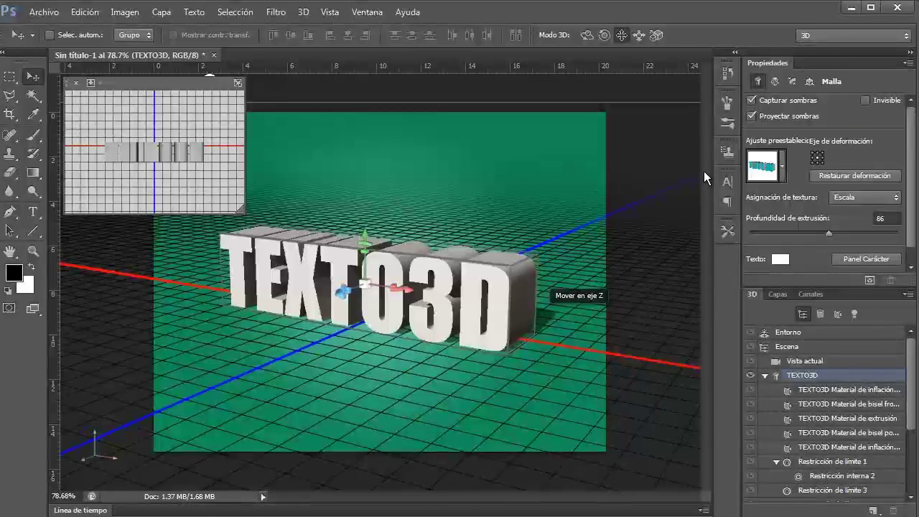
# Look through the texture mapping options of the TEXTO3D mesh, keeping Escala
pyautogui.click(861, 199)
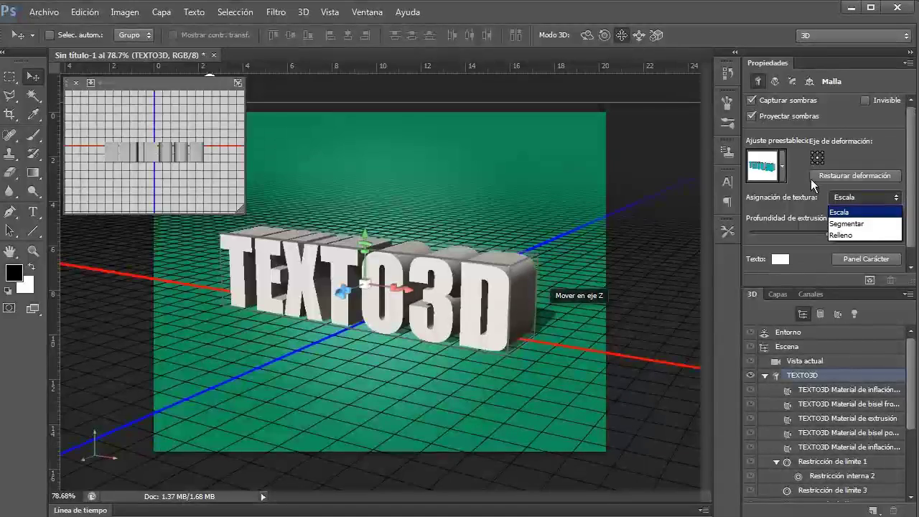
pyautogui.click(875, 153)
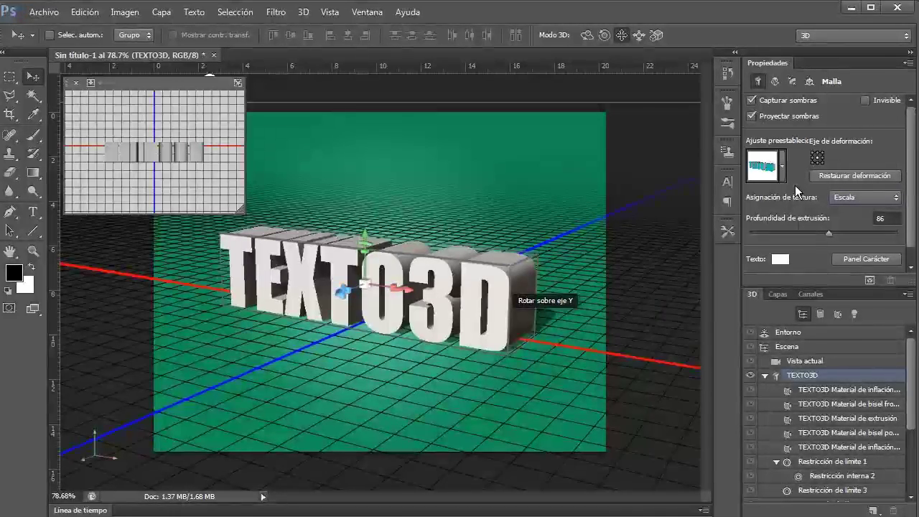
# Open the deformation settings of the TEXTO3D mesh and increase its extrusion depth to 146 with the on-canvas control
pyautogui.click(774, 80)
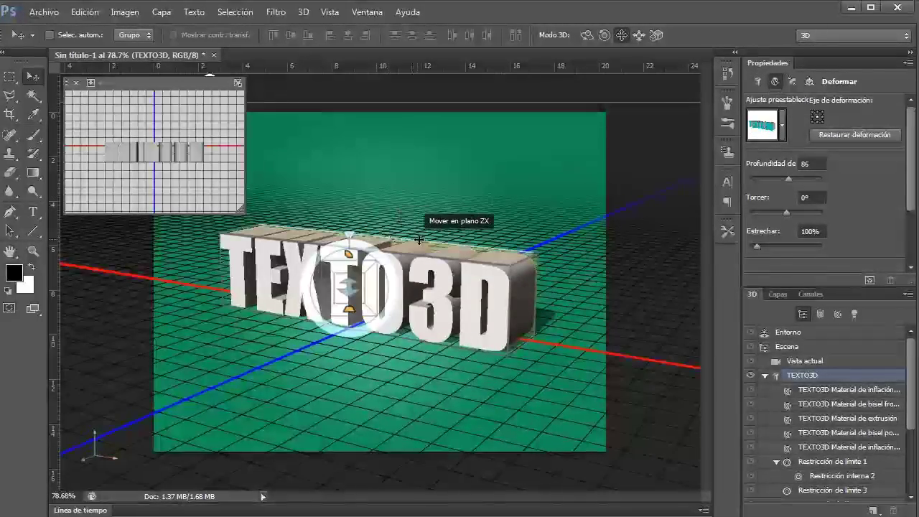
pyautogui.scroll(3, 424, 241)
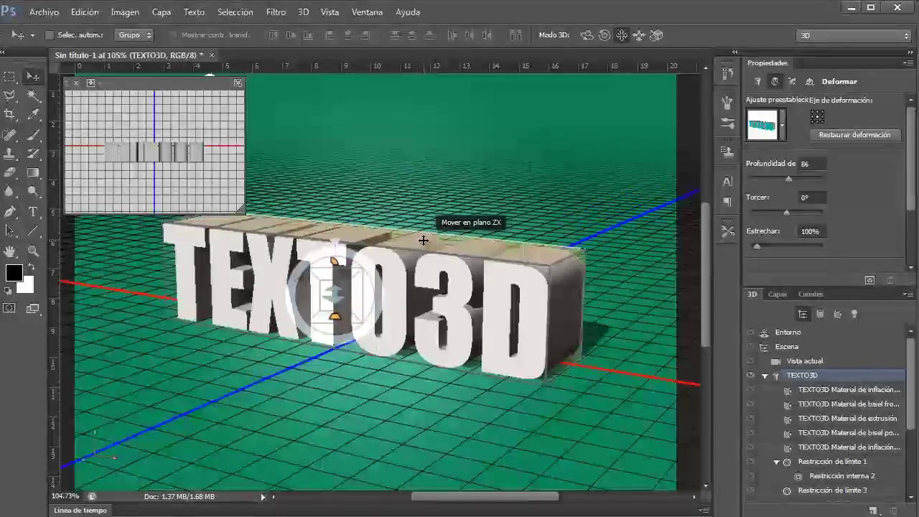
pyautogui.scroll(-3, 423, 240)
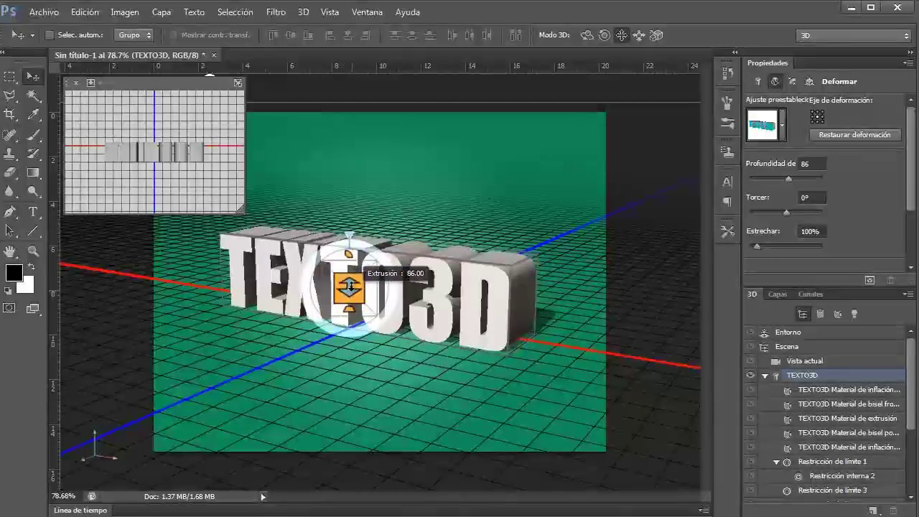
pyautogui.scroll(1, 328, 229)
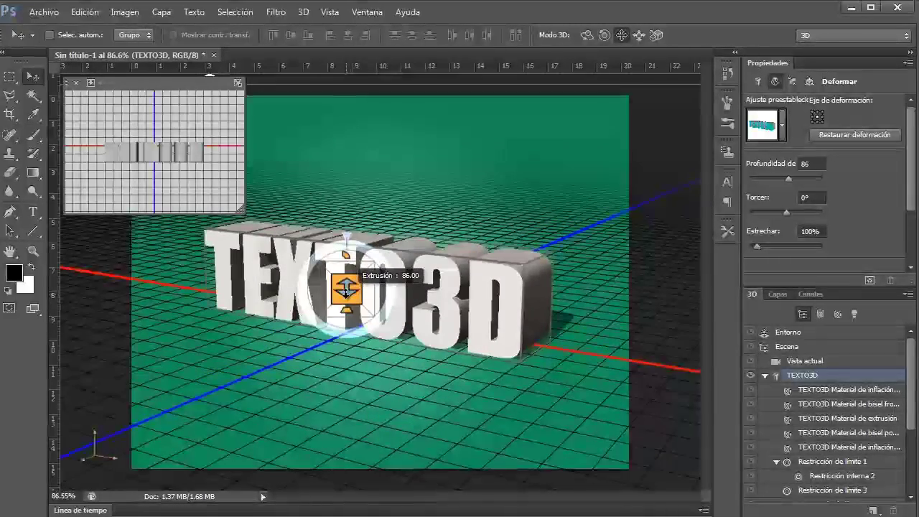
pyautogui.moveTo(346, 284); pyautogui.dragTo(353, 260)
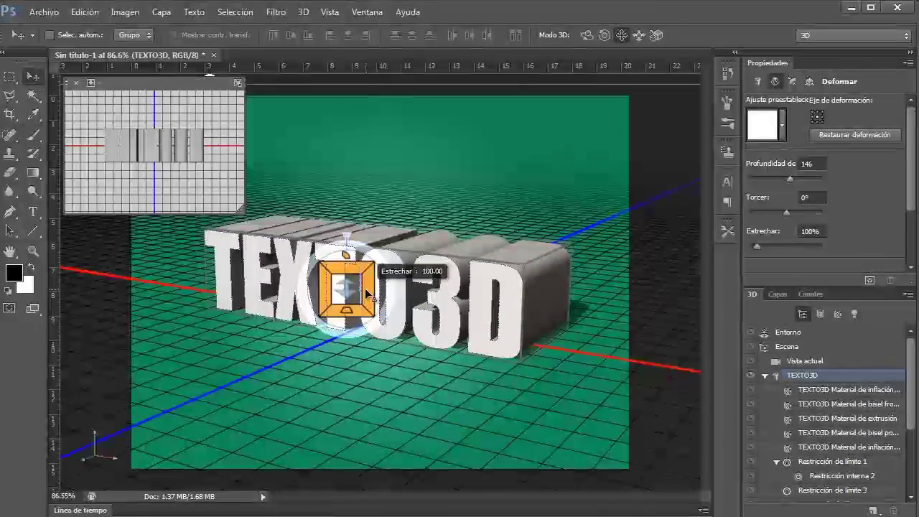
# Try tapering the text's extrusion to about 207% and bending it upward, undoing each deformation
pyautogui.moveTo(366, 286); pyautogui.dragTo(443, 516)
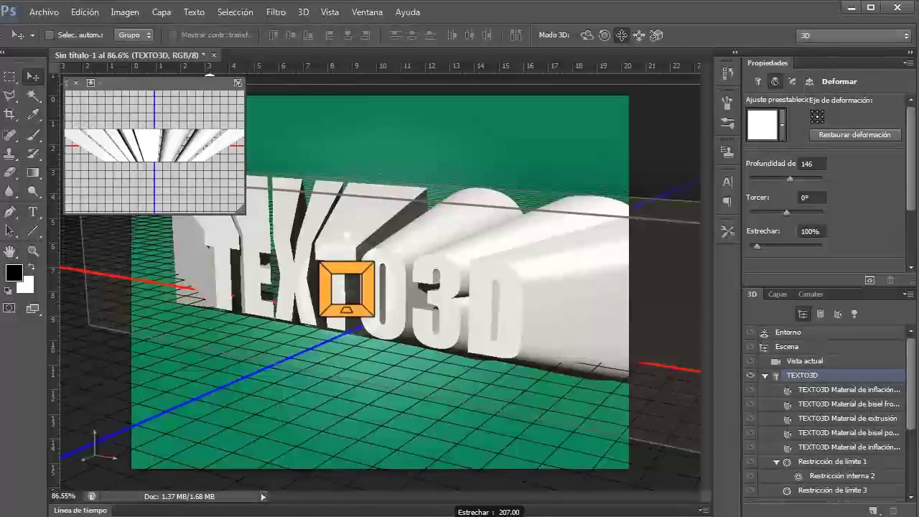
pyautogui.hotkey('ctrl', 'z')
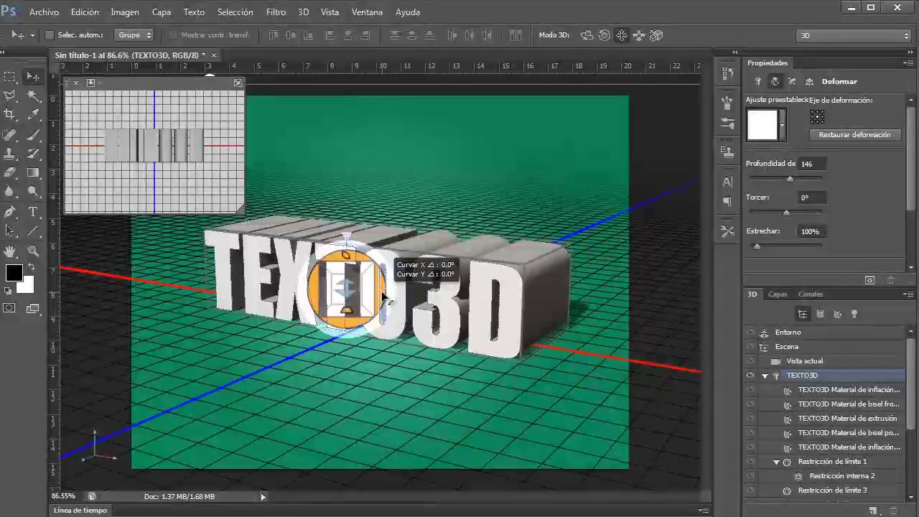
pyautogui.moveTo(381, 290); pyautogui.dragTo(349, 203)
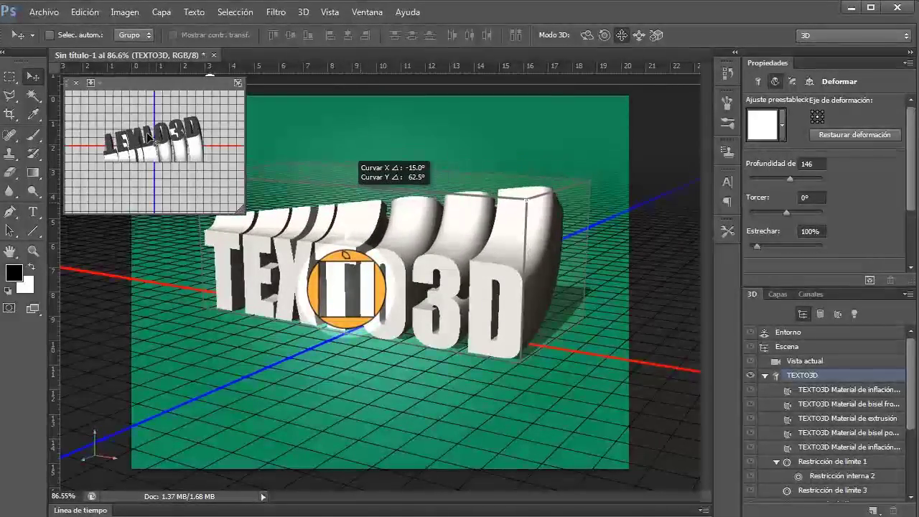
pyautogui.moveTo(376, 293); pyautogui.dragTo(376, 204)
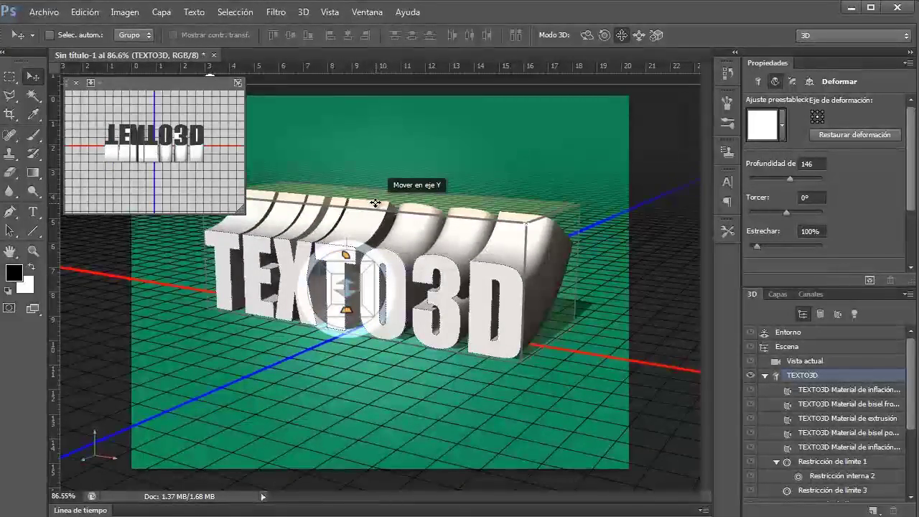
pyautogui.hotkey('ctrl', 'z')
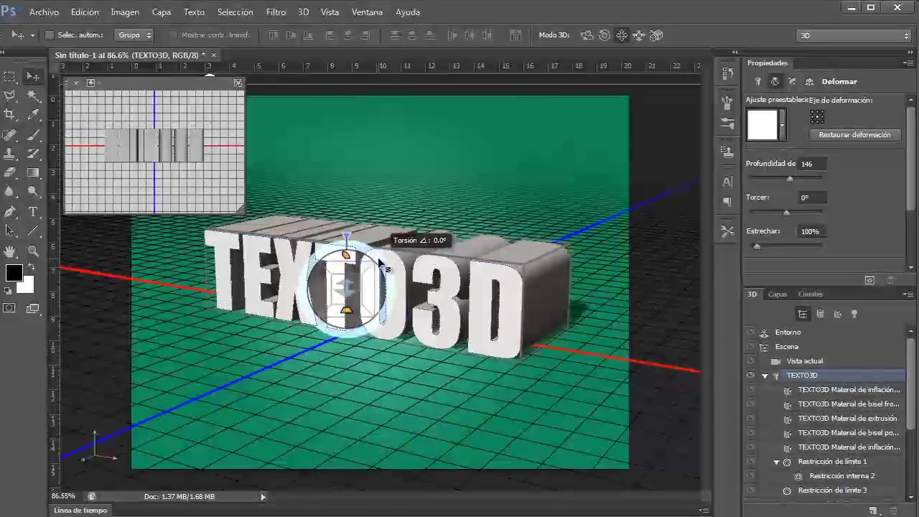
# Try twisting the text's extrusion by -18° and deforming it with a depth of about 261, undoing each trial
pyautogui.moveTo(380, 264); pyautogui.dragTo(384, 223)
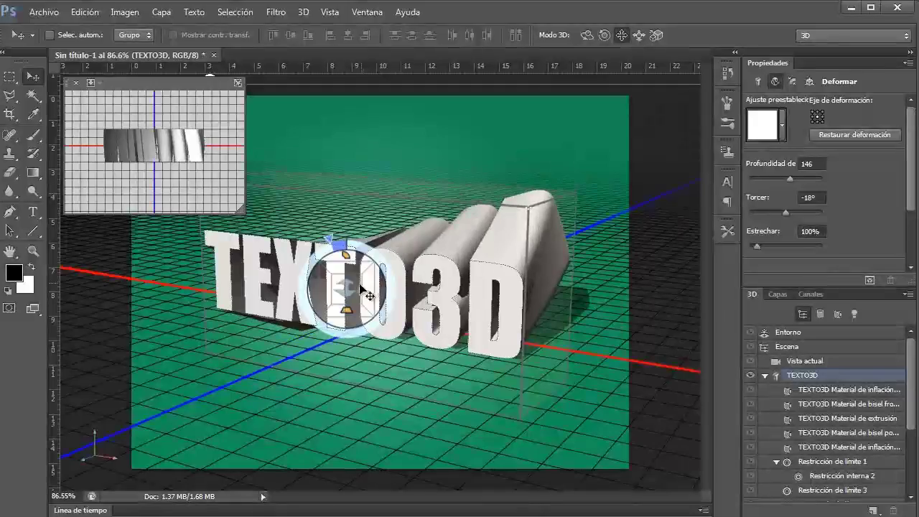
pyautogui.hotkey('ctrl', 'z')
pyautogui.moveTo(346, 287); pyautogui.dragTo(413, 352)
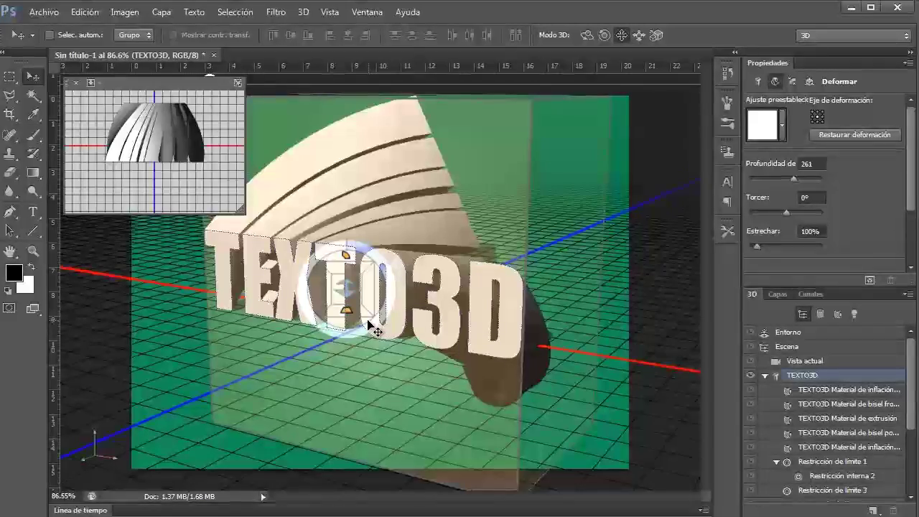
pyautogui.hotkey('ctrl', 'z')
# Set the extrusion depth of the TEXTO3D mesh to 156, keeping it untwisted
pyautogui.moveTo(342, 300); pyautogui.dragTo(350, 327)
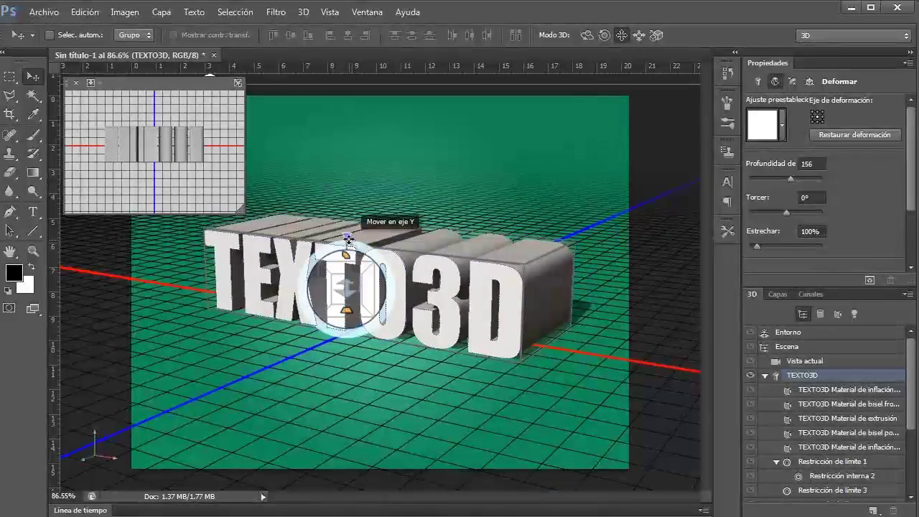
pyautogui.moveTo(347, 237); pyautogui.dragTo(315, 274)
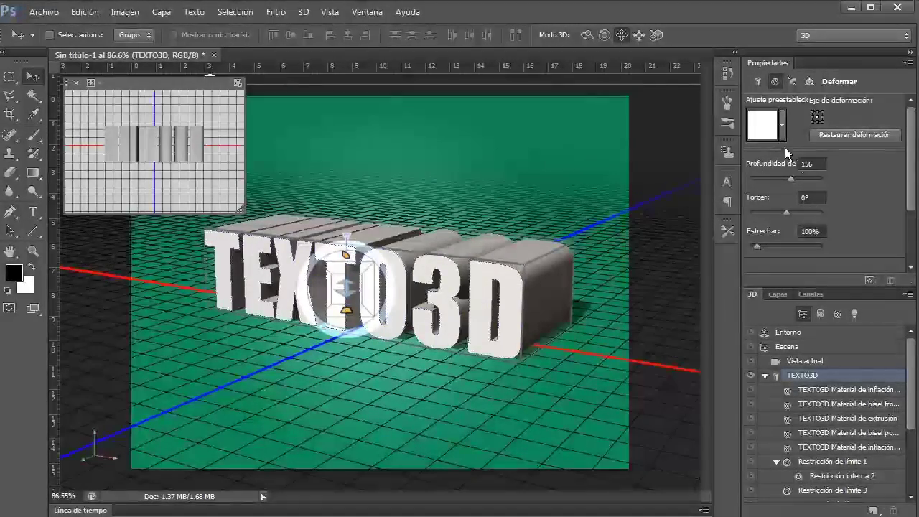
pyautogui.moveTo(789, 178)
pyautogui.mouseDown()
pyautogui.moveTo(811, 178)
pyautogui.moveTo(780, 179)
pyautogui.moveTo(793, 178)
pyautogui.mouseUp()
# Try a twist (Torcer) of 18° on the text with a taper (Estrechar) of 238% and of 0%
pyautogui.moveTo(788, 212); pyautogui.dragTo(767, 247)
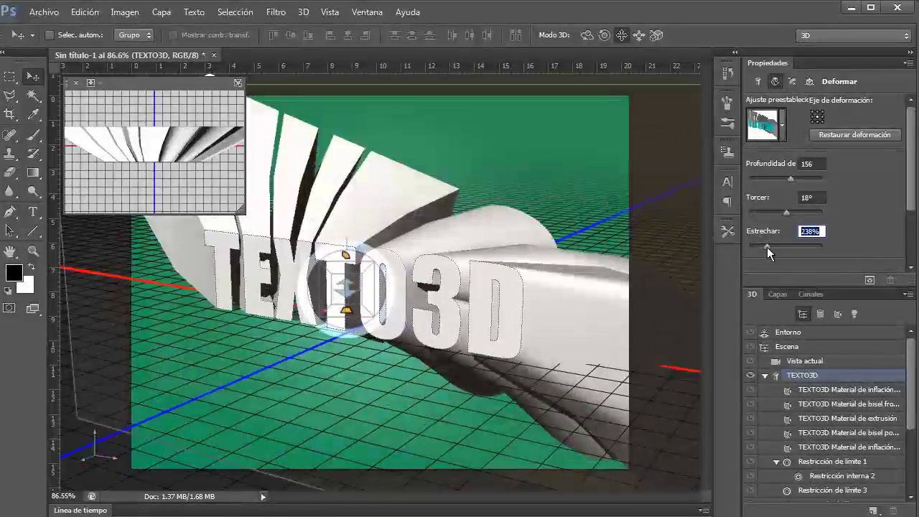
pyautogui.write('aeae')
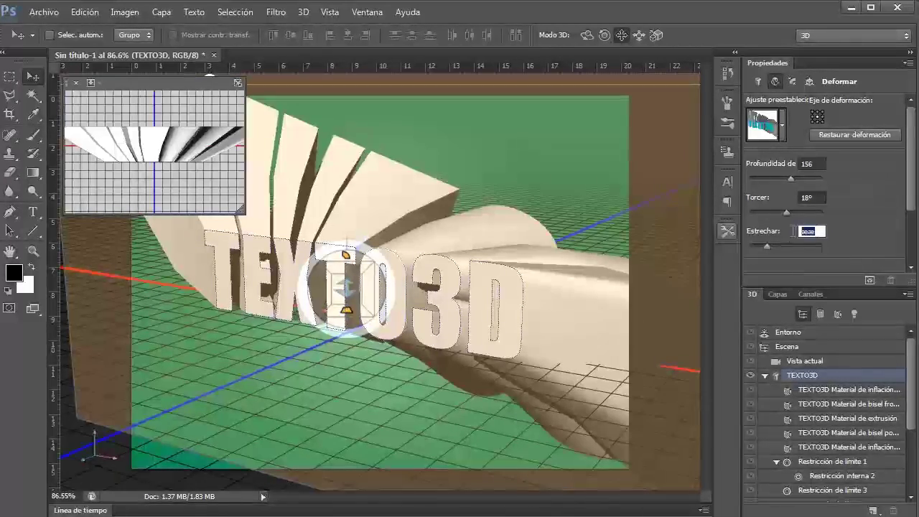
pyautogui.write('0')
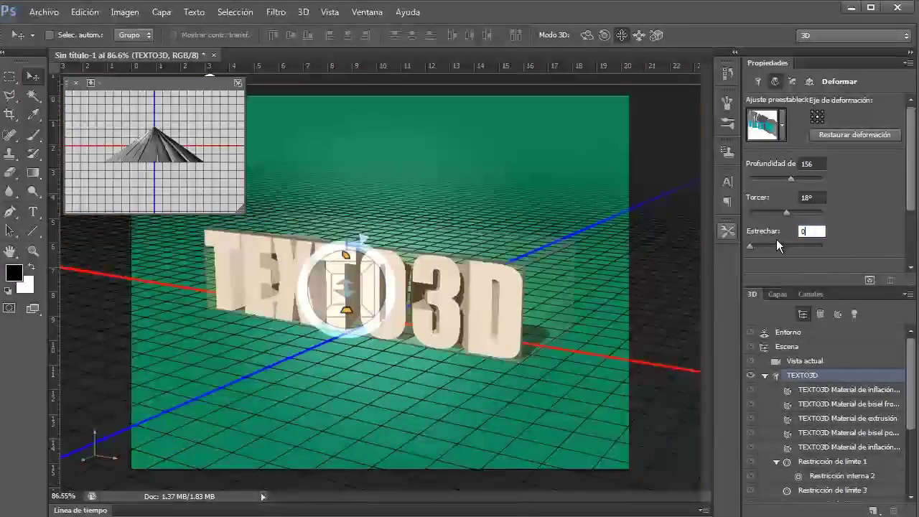
pyautogui.press('Return')
# Restore the text's taper (Estrechar) to 100% and its twist (Torcer) to 0°
pyautogui.moveTo(751, 244); pyautogui.dragTo(788, 229)
pyautogui.write('100')
pyautogui.press('Return')
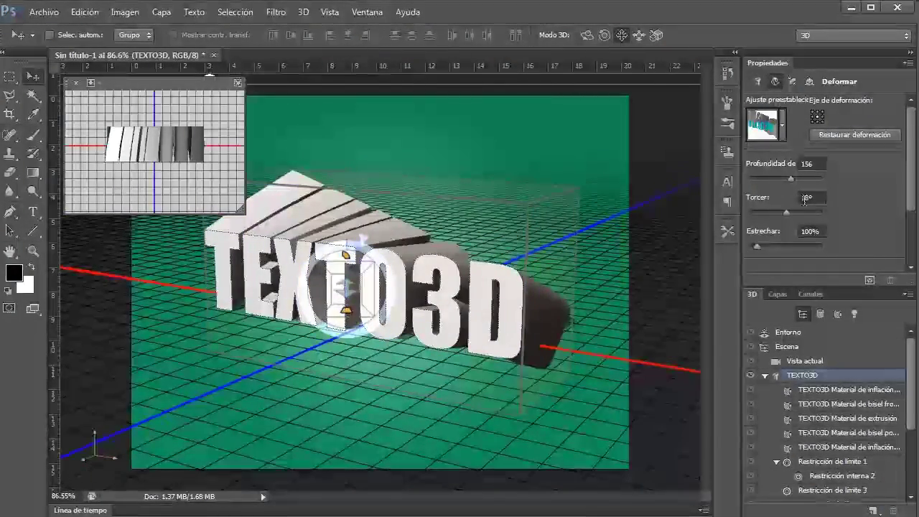
pyautogui.click(776, 198)
pyautogui.write('0')
pyautogui.press('Return')
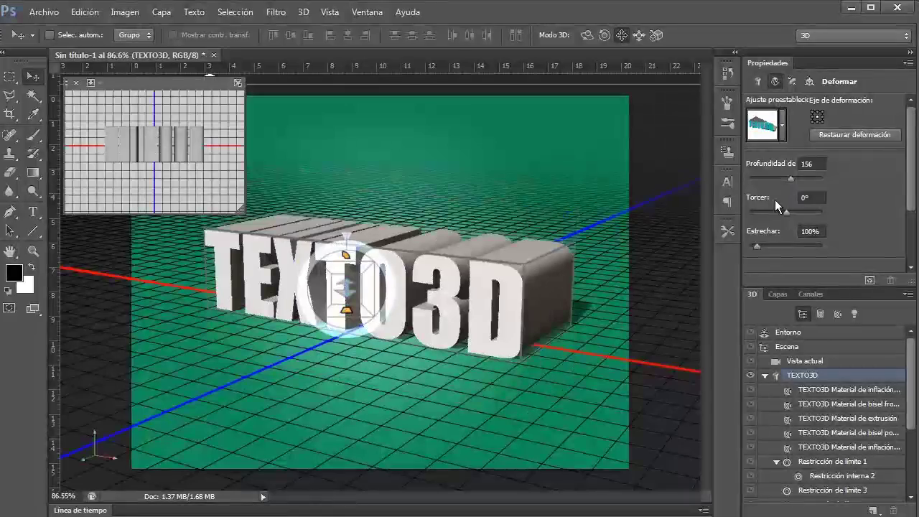
# Try a bevel width on the front cap of the letters and undo it
pyautogui.click(792, 84)
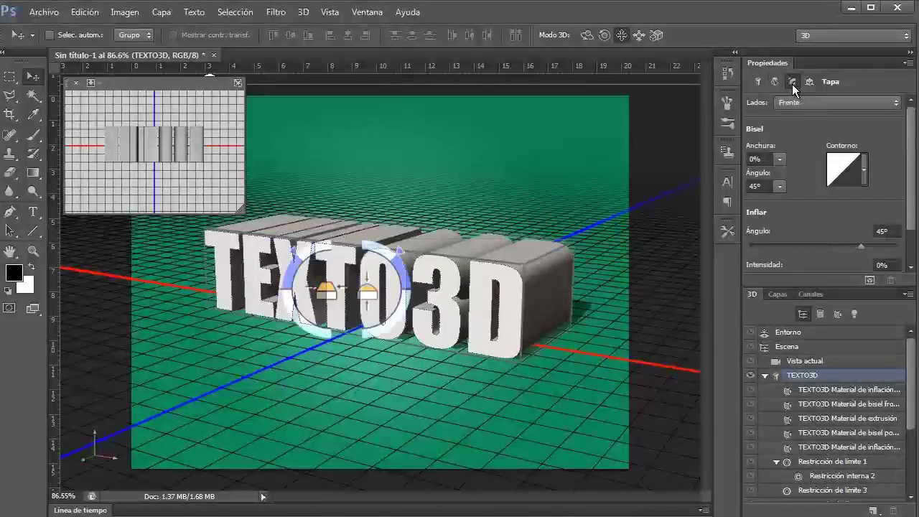
pyautogui.scroll(8, 522, 284)
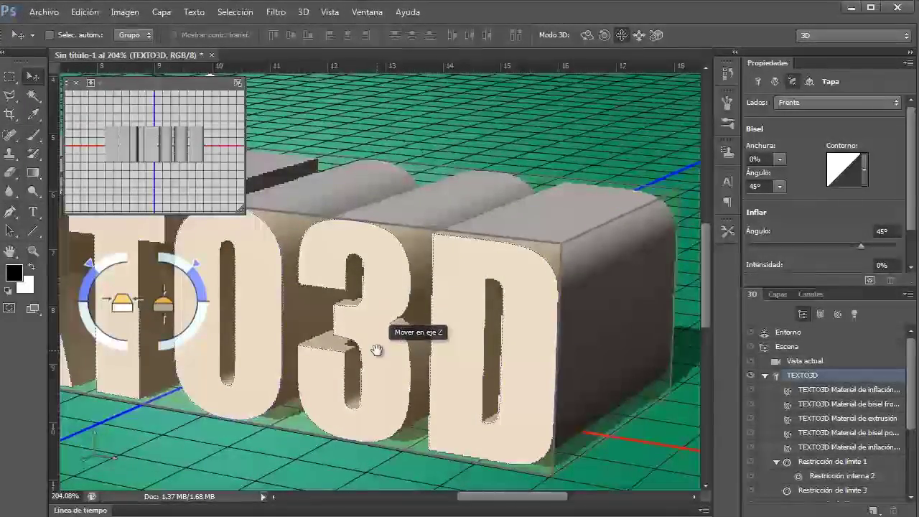
pyautogui.moveTo(377, 351); pyautogui.dragTo(413, 316)
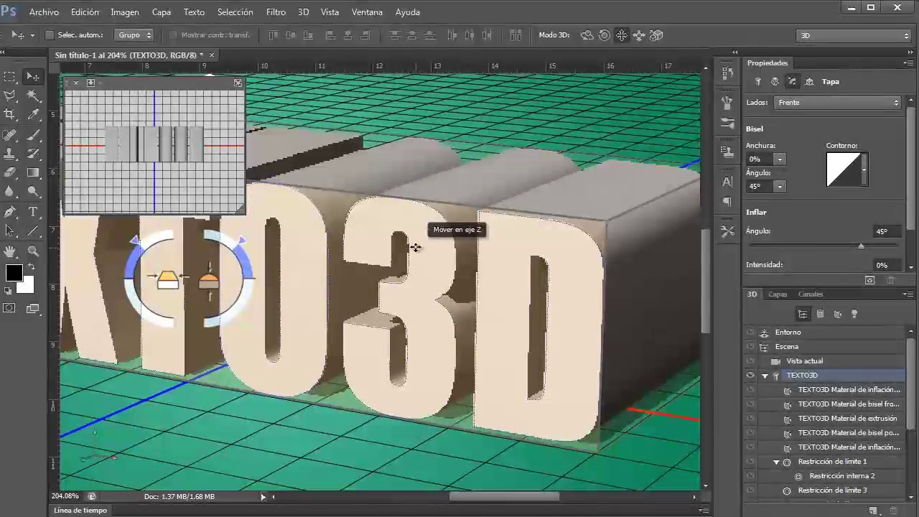
pyautogui.moveTo(174, 82); pyautogui.dragTo(175, 77)
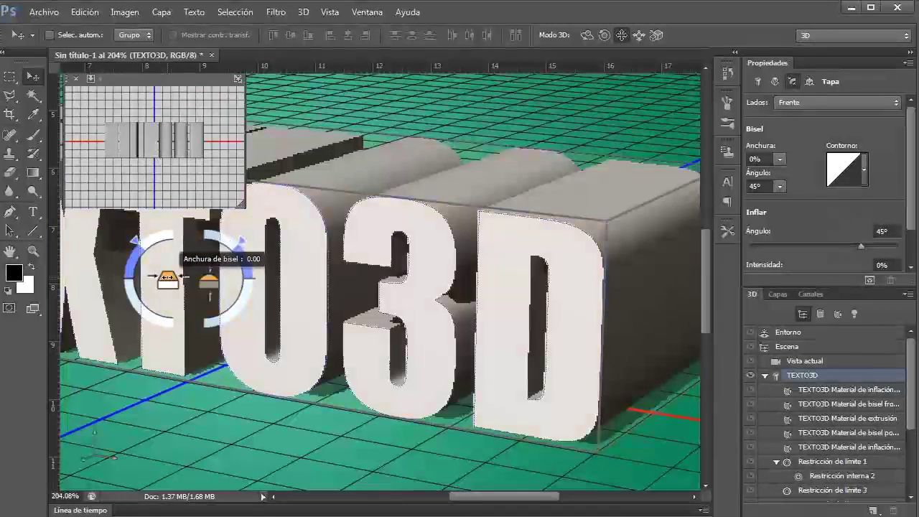
pyautogui.moveTo(179, 280); pyautogui.dragTo(325, 303)
pyautogui.hotkey('ctrl', 'z')
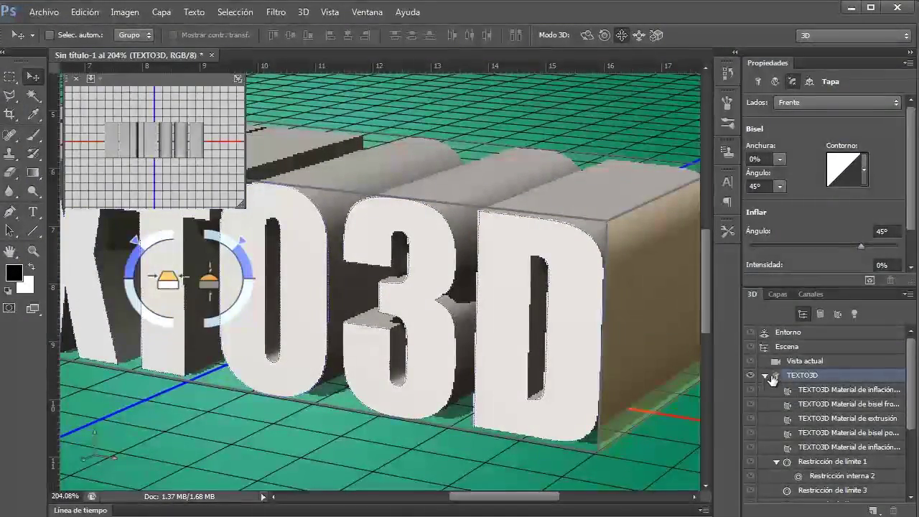
# Change the colour of the TEXTO3D 3D text to a bright yellowish orange
pyautogui.click(778, 295)
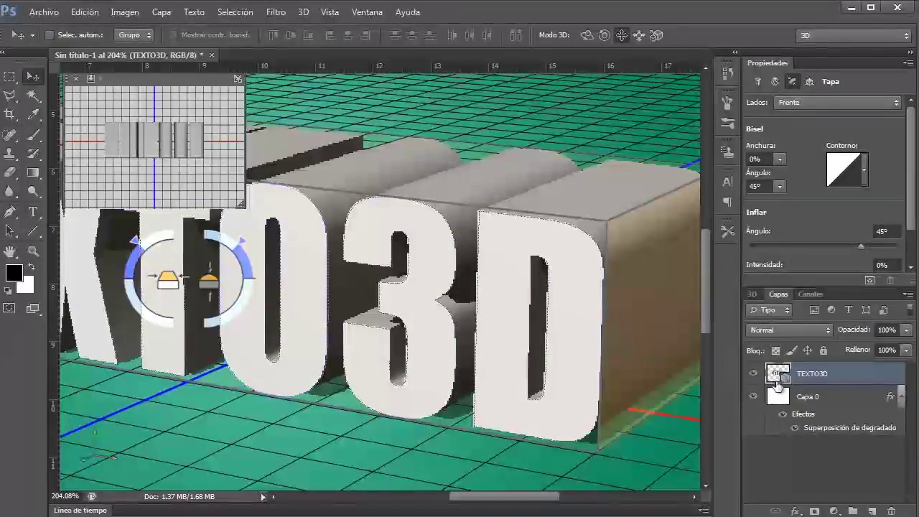
pyautogui.doubleClick(778, 376)
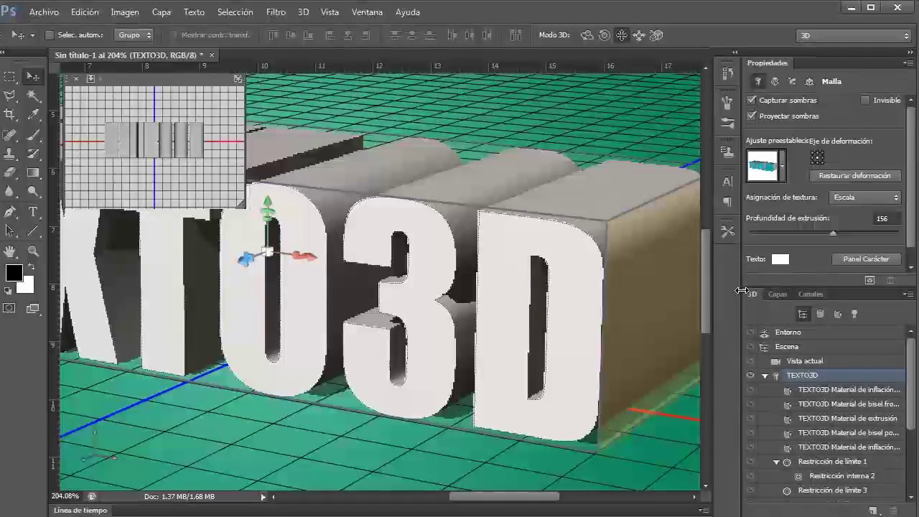
pyautogui.click(780, 259)
pyautogui.click(653, 267)
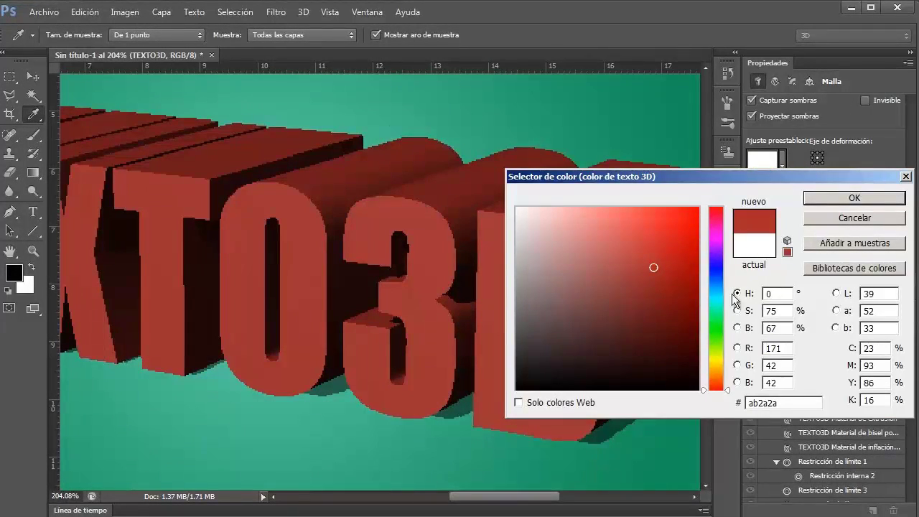
pyautogui.click(714, 356)
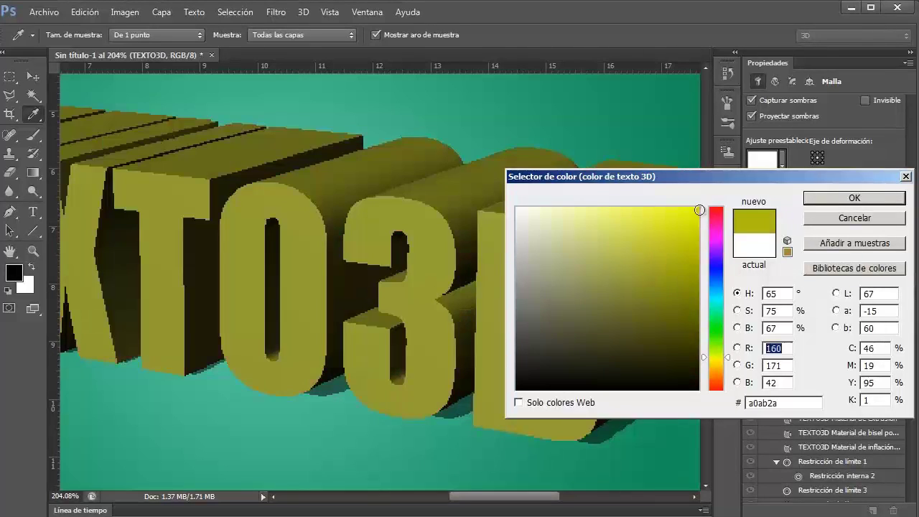
pyautogui.moveTo(718, 359); pyautogui.dragTo(719, 368)
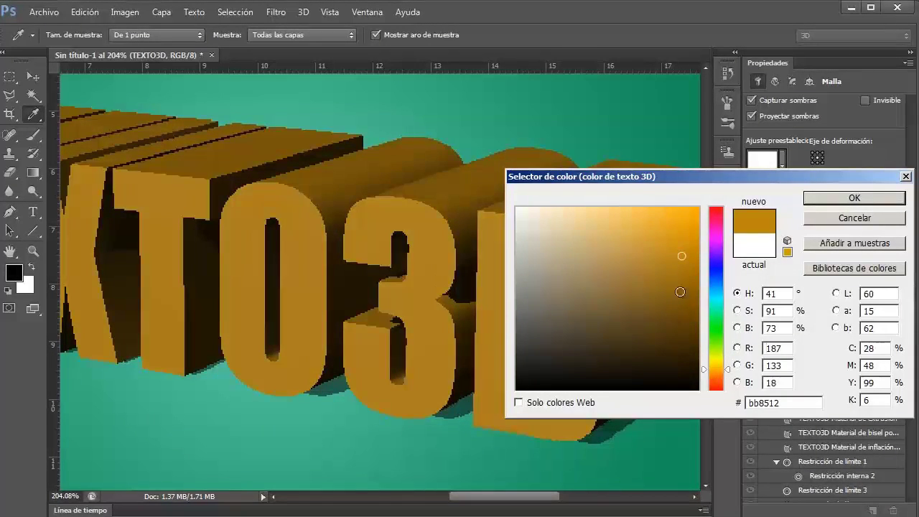
pyautogui.moveTo(680, 291); pyautogui.dragTo(714, 184)
pyautogui.click(854, 198)
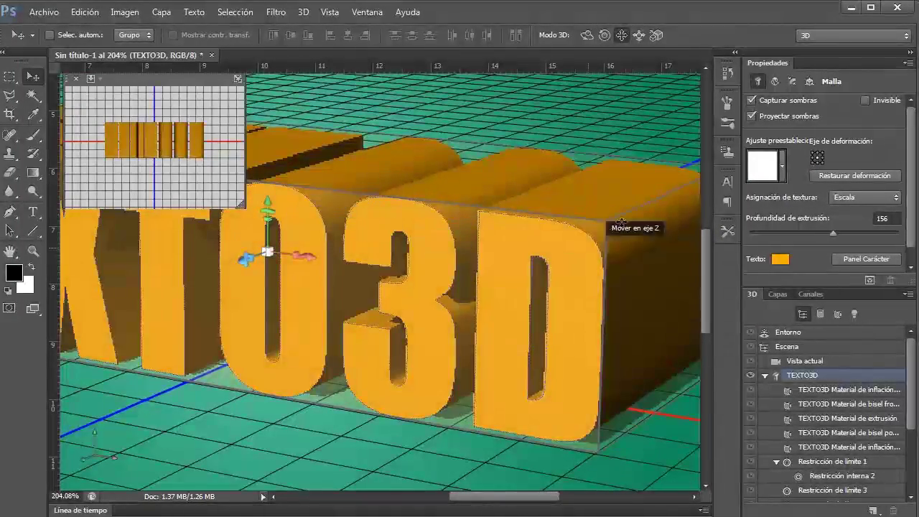
# Bevel the front cap of the TEXTO3D letters with a width of 22%
pyautogui.click(775, 81)
pyautogui.click(793, 80)
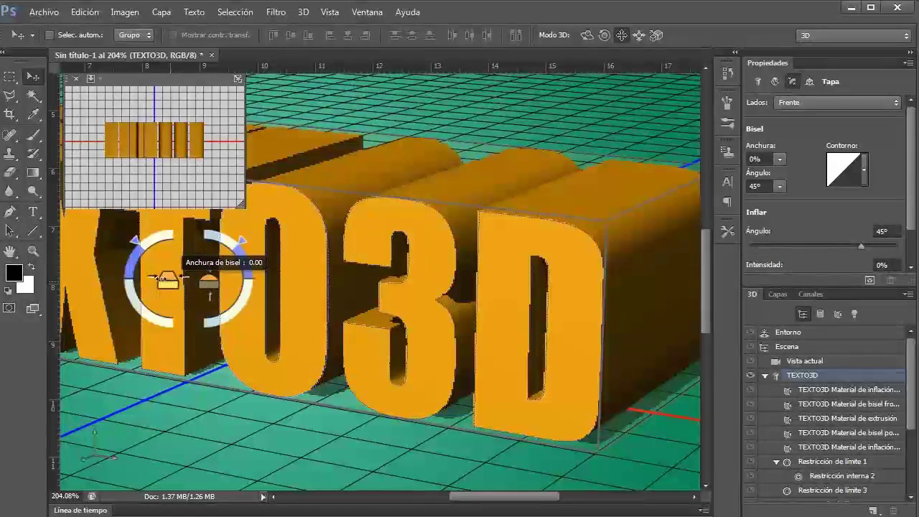
pyautogui.moveTo(166, 281); pyautogui.dragTo(331, 272)
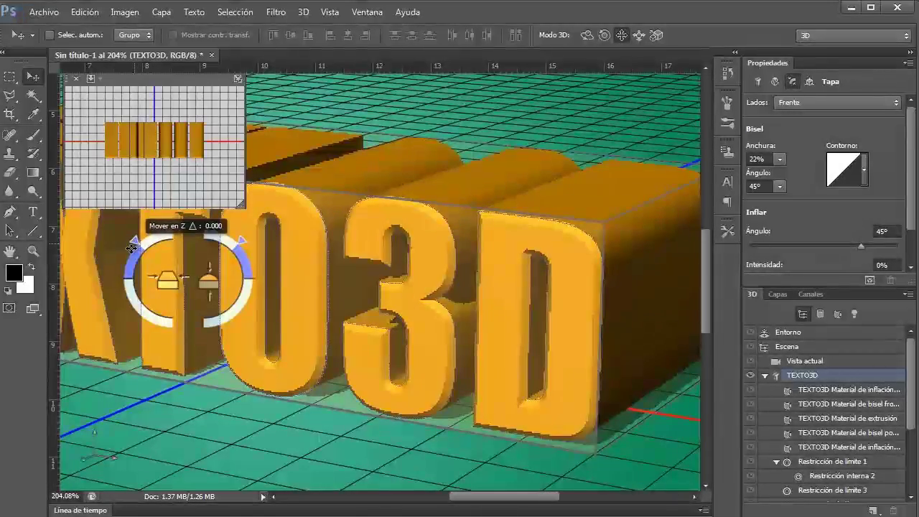
# Set the front cap's bevel angle to 51° and width to 32%, and inflate it with an intensity of 10%
pyautogui.moveTo(129, 248)
pyautogui.mouseDown()
pyautogui.moveTo(129, 265)
pyautogui.moveTo(133, 237)
pyautogui.moveTo(137, 260)
pyautogui.moveTo(154, 228)
pyautogui.moveTo(70, 316)
pyautogui.moveTo(141, 244)
pyautogui.mouseUp()
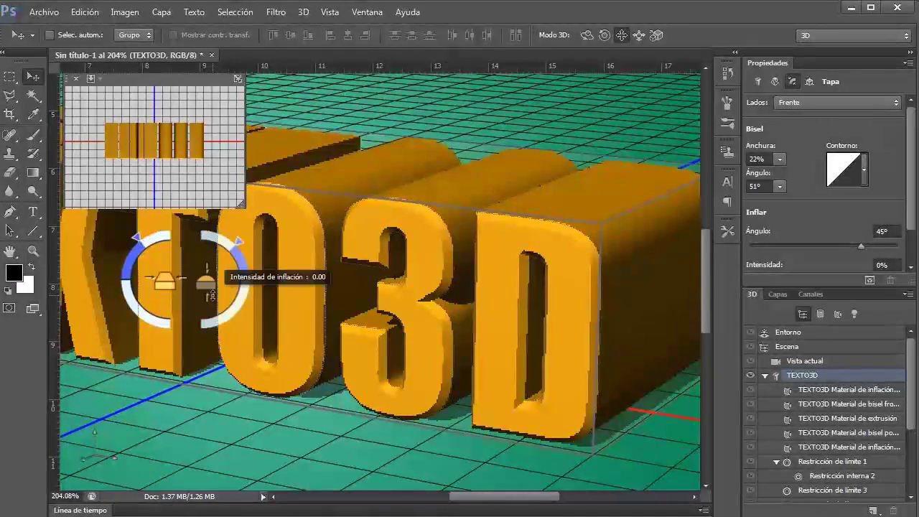
pyautogui.moveTo(178, 280); pyautogui.dragTo(242, 286)
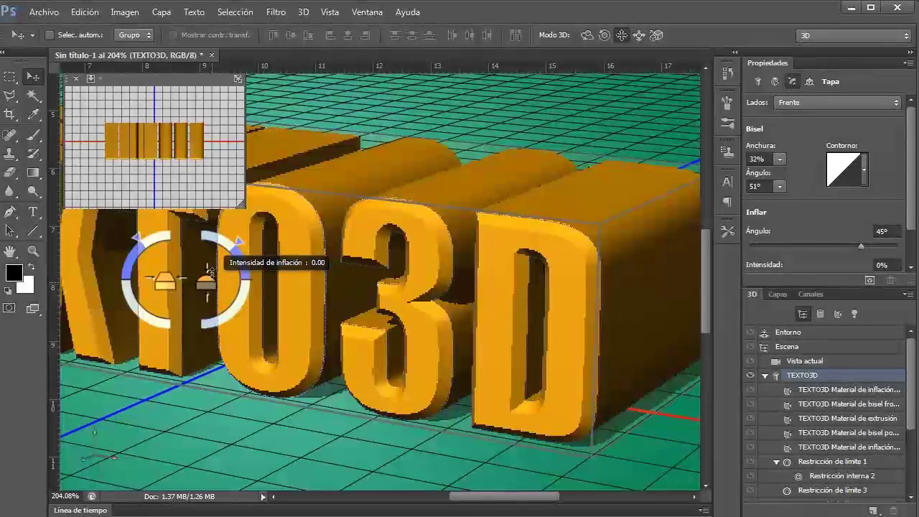
pyautogui.moveTo(211, 270); pyautogui.dragTo(208, 251)
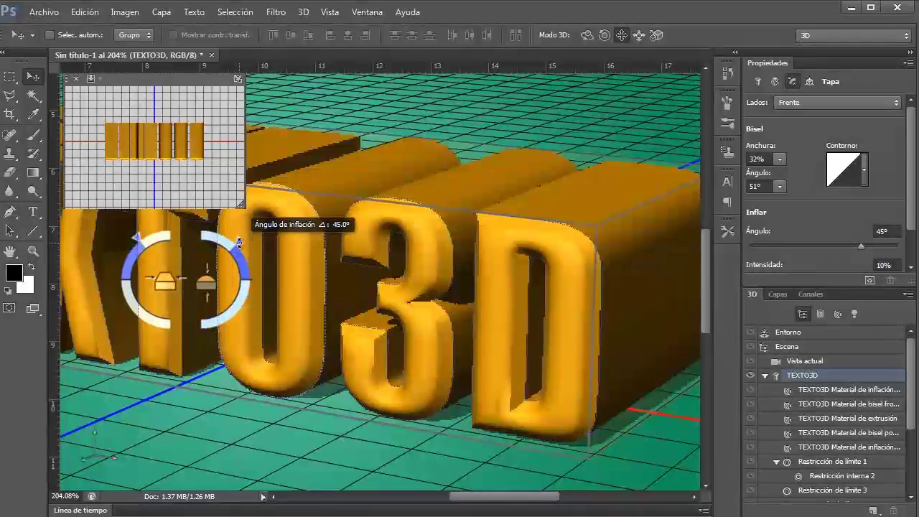
# Set the inflation of the TEXTO3D front cap to an angle of -39° and an intensity of 0%
pyautogui.moveTo(236, 247); pyautogui.dragTo(277, 339)
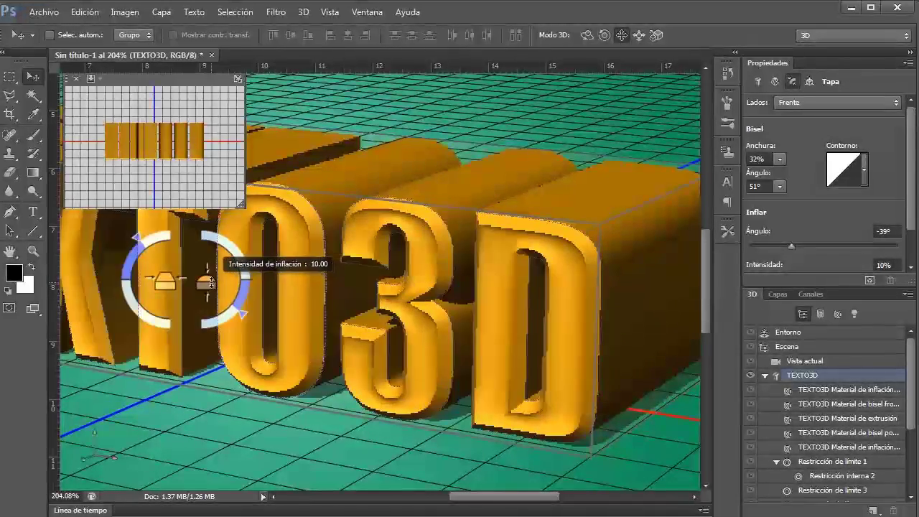
pyautogui.moveTo(202, 281); pyautogui.dragTo(203, 282)
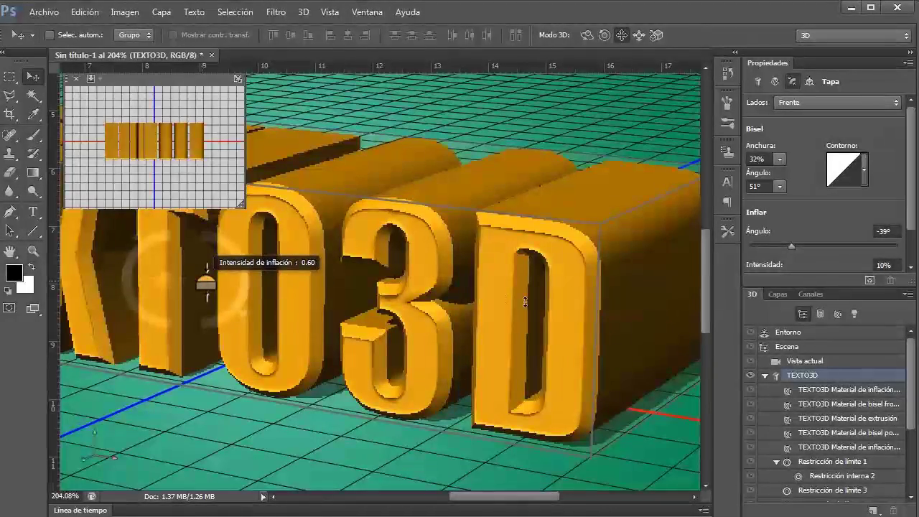
pyautogui.scroll(-5, 550, 303)
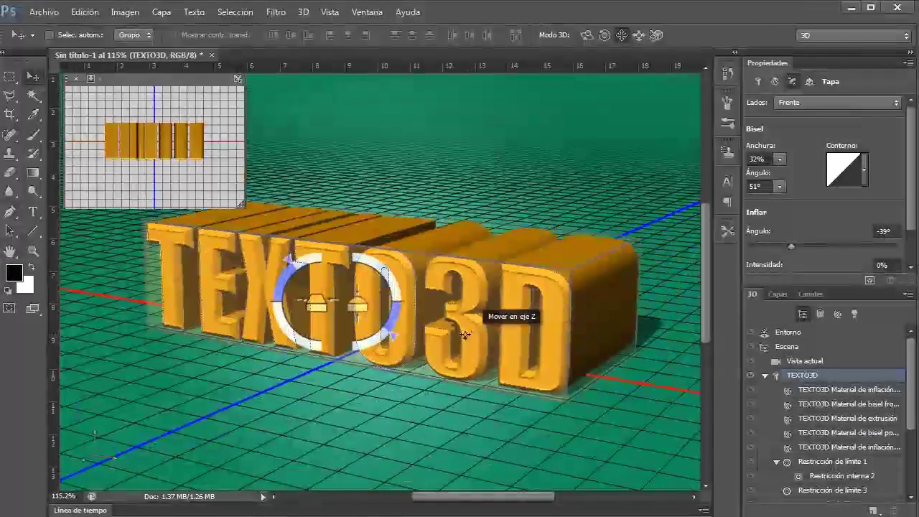
pyautogui.scroll(5, 459, 294)
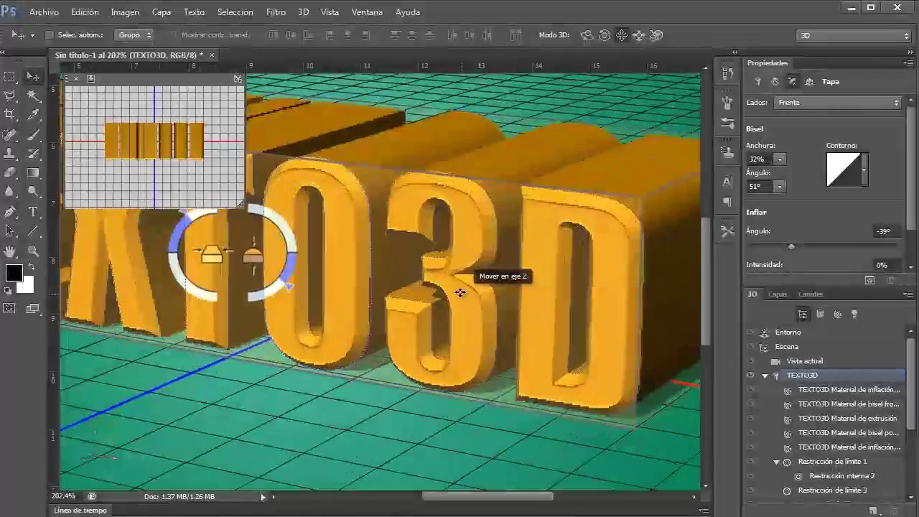
pyautogui.scroll(-3, 415, 294)
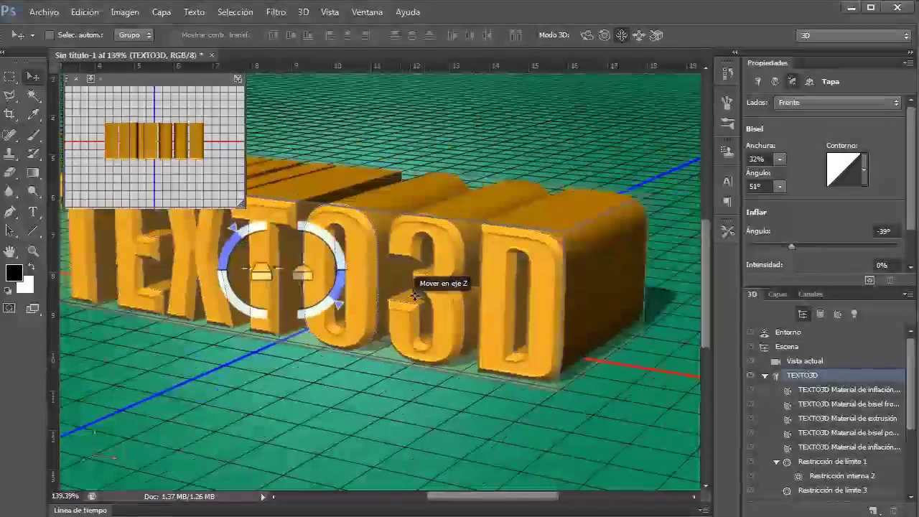
pyautogui.scroll(4, 415, 294)
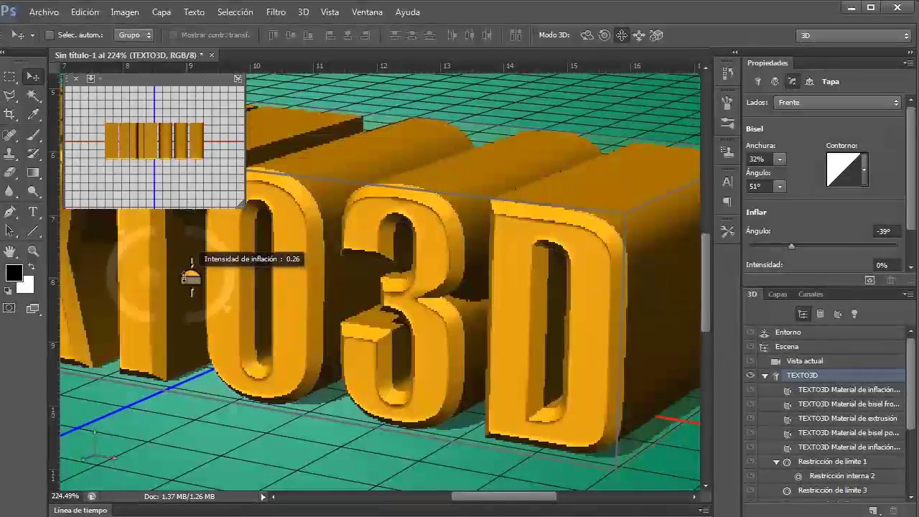
# Inflate the front cap of the TEXTO3D letters with an intensity of 3% and an angle of 51°
pyautogui.moveTo(186, 276); pyautogui.dragTo(111, 269)
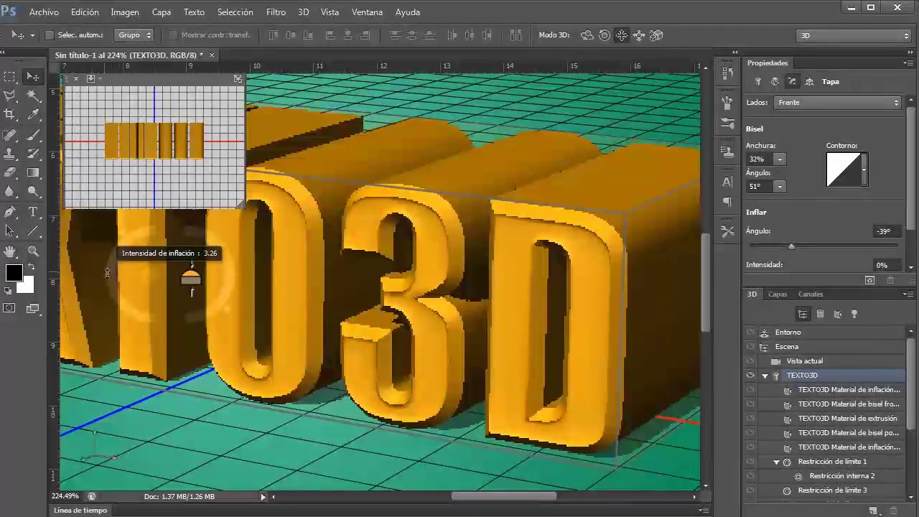
pyautogui.moveTo(225, 287); pyautogui.dragTo(241, 260)
pyautogui.click(237, 306)
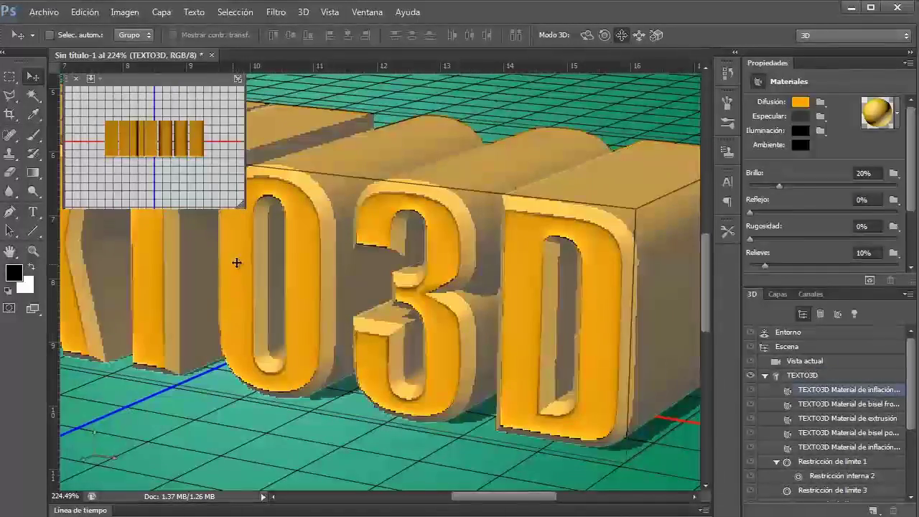
pyautogui.click(237, 262)
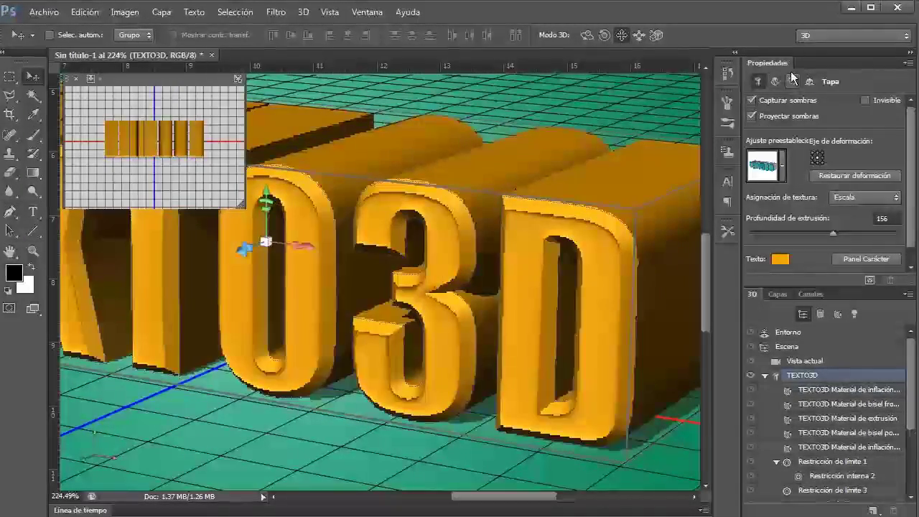
pyautogui.click(792, 81)
pyautogui.moveTo(247, 287); pyautogui.dragTo(241, 217)
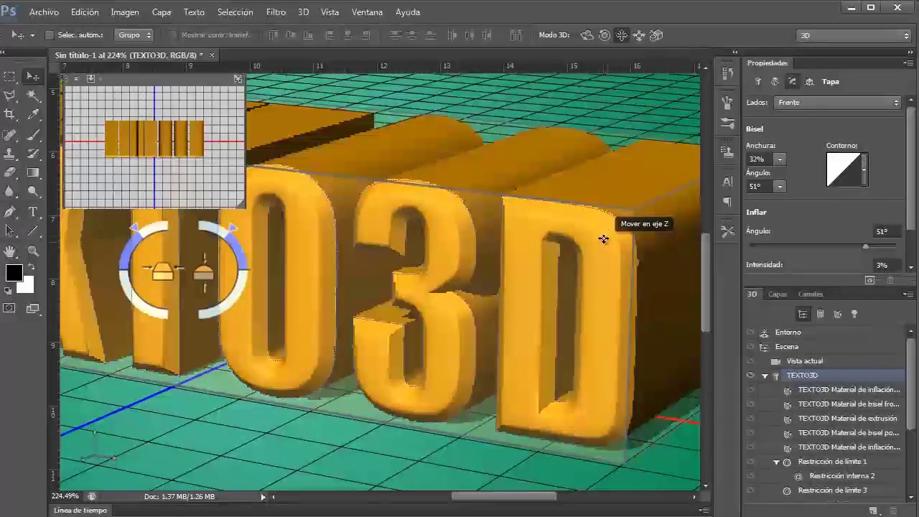
# Try several preset bevel contours on the front cap, such as the single-peak, inverted-peak, stepped, rounded and double-peak curves
pyautogui.click(864, 174)
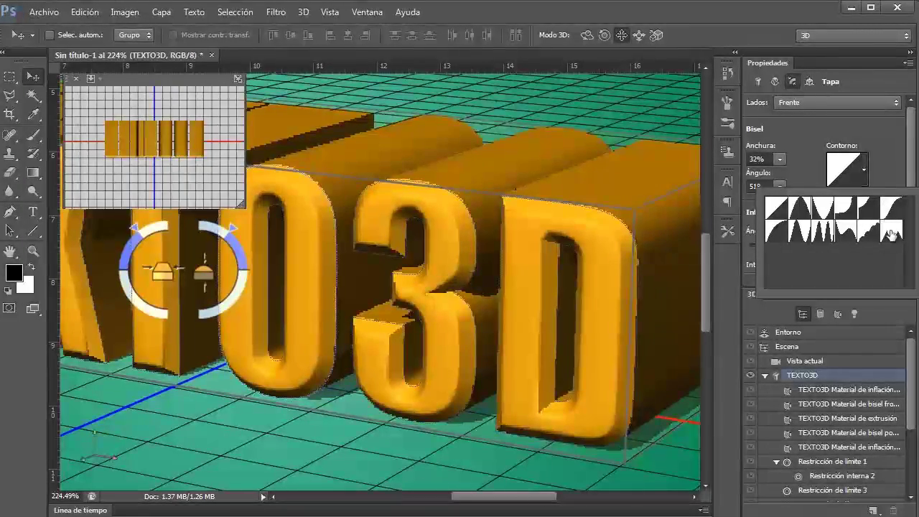
pyautogui.click(772, 208)
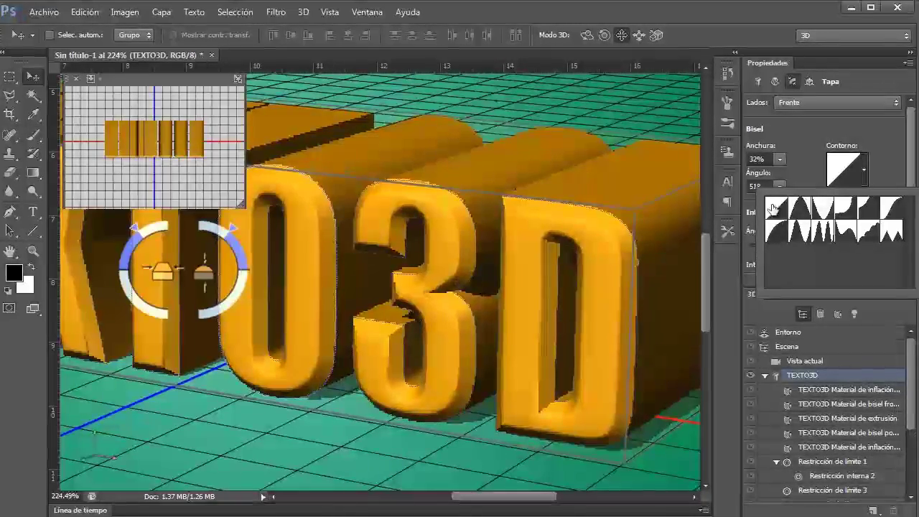
pyautogui.click(794, 210)
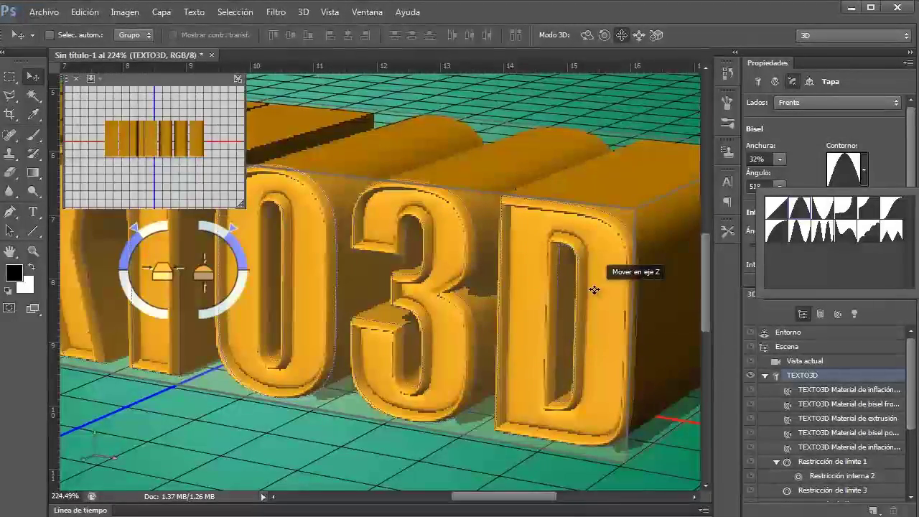
pyautogui.click(821, 208)
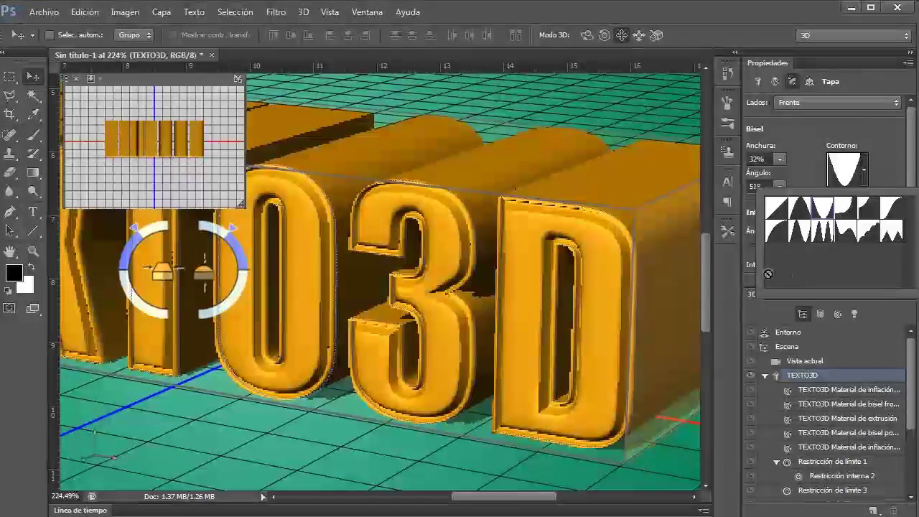
pyautogui.click(849, 215)
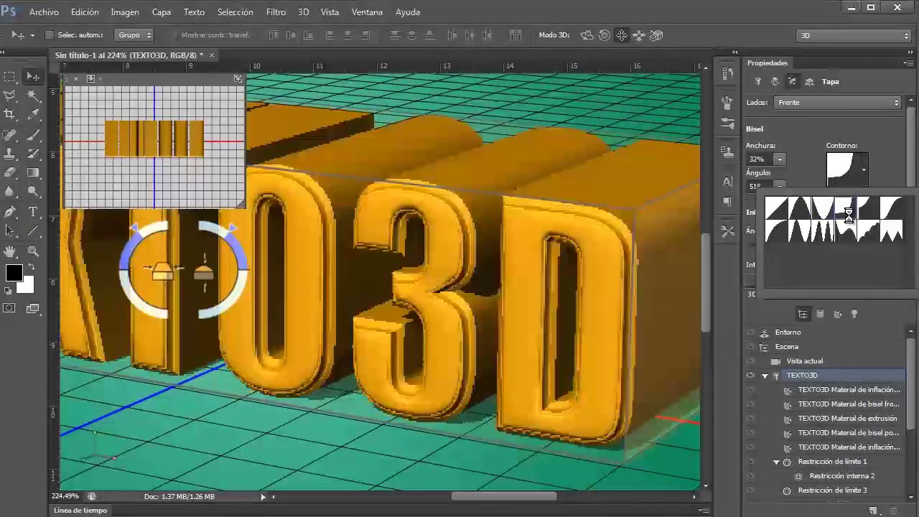
pyautogui.click(867, 212)
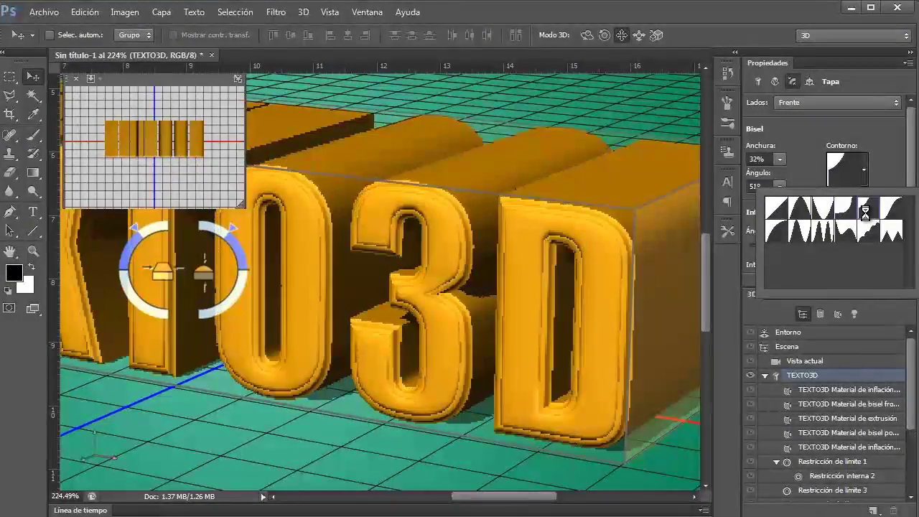
pyautogui.click(781, 238)
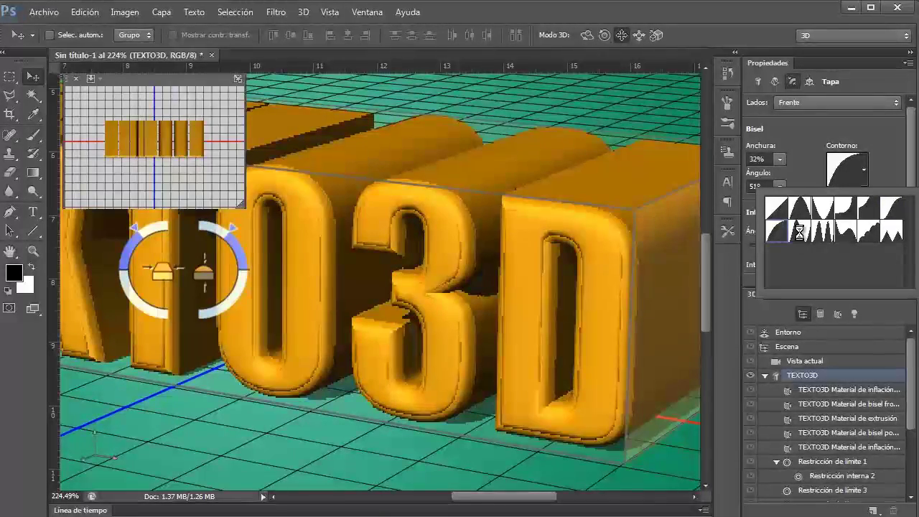
pyautogui.click(799, 232)
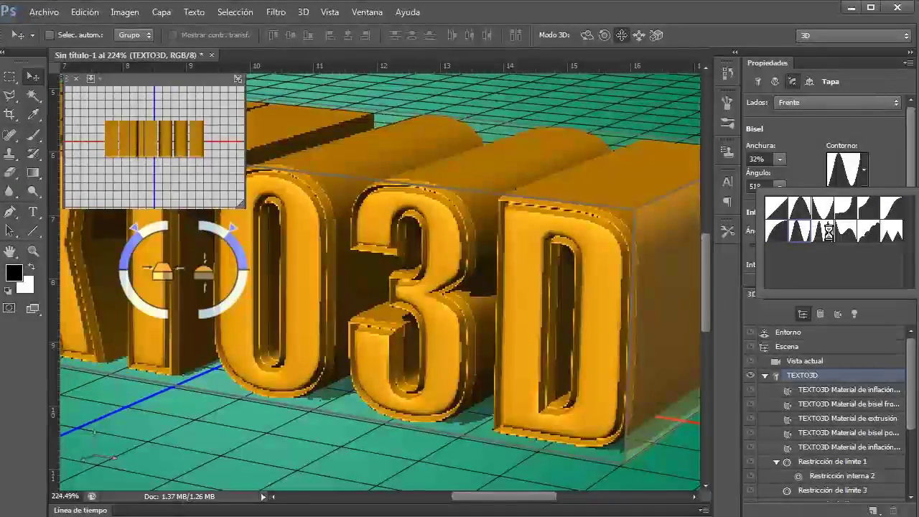
# Apply the triple-peak contour to the front cap's bevel and set its inflation to an angle of 44° and an intensity of 0%
pyautogui.click(827, 232)
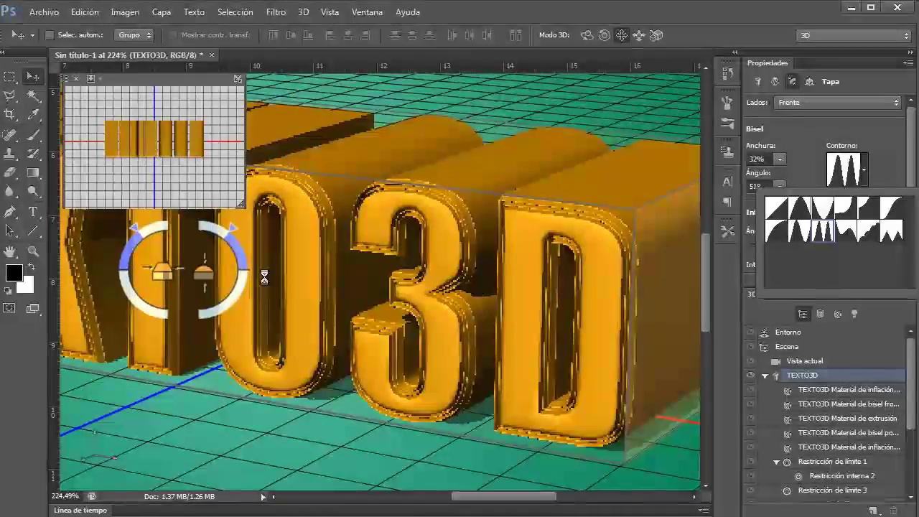
pyautogui.moveTo(231, 241); pyautogui.dragTo(184, 264)
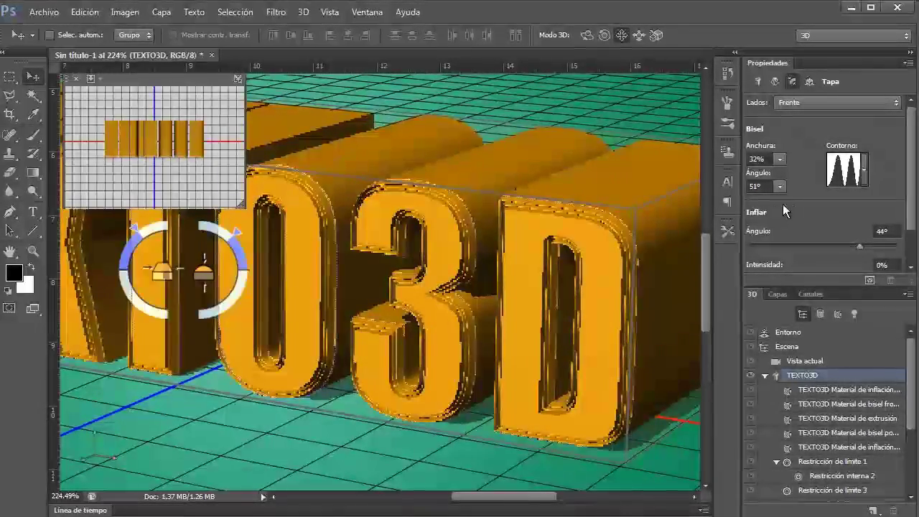
pyautogui.click(808, 81)
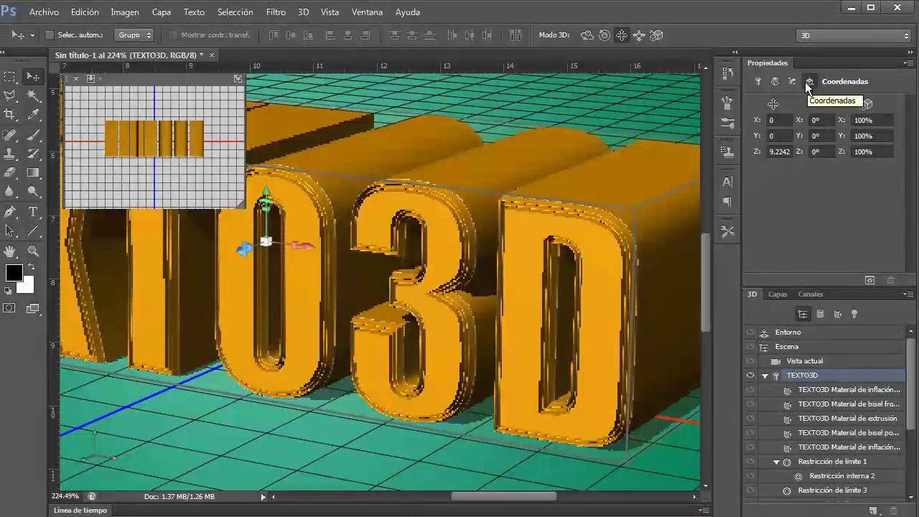
pyautogui.click(758, 81)
# Select the Capa 0 layer to hide the 3D guides and examine the bevelled letters up close and in the whole composition
pyautogui.scroll(-6, 510, 266)
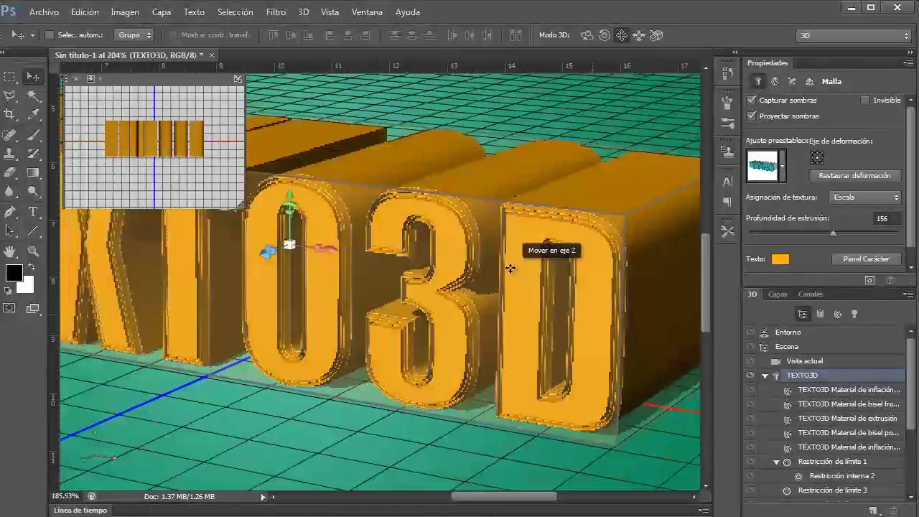
pyautogui.scroll(2, 351, 254)
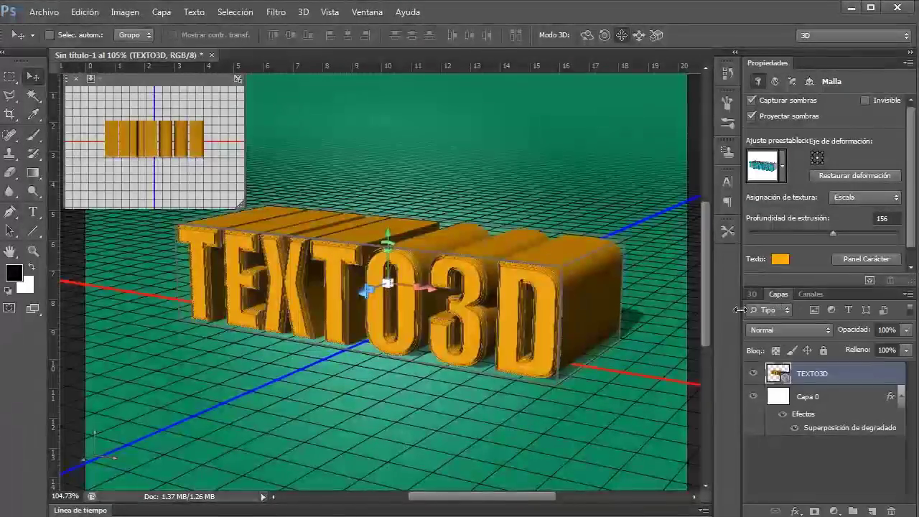
pyautogui.click(808, 397)
pyautogui.scroll(5, 419, 313)
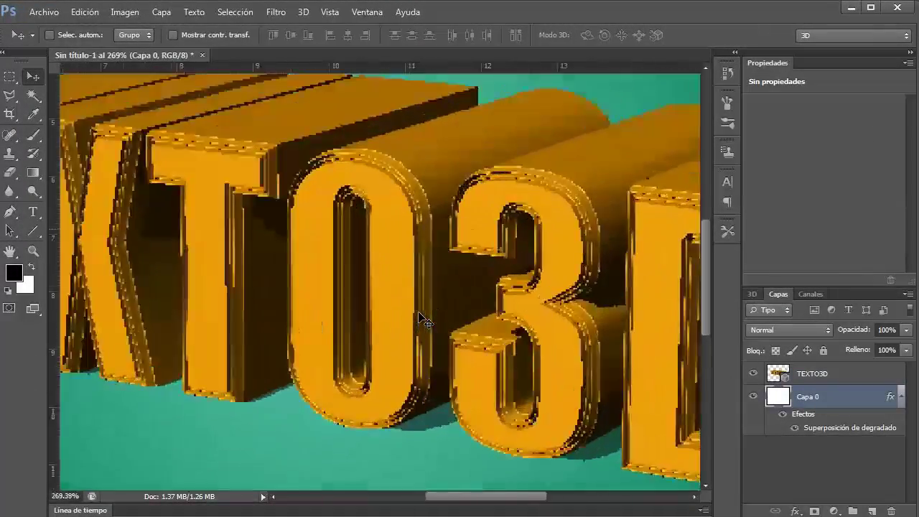
pyautogui.scroll(-5, 405, 308)
pyautogui.scroll(6, 413, 316)
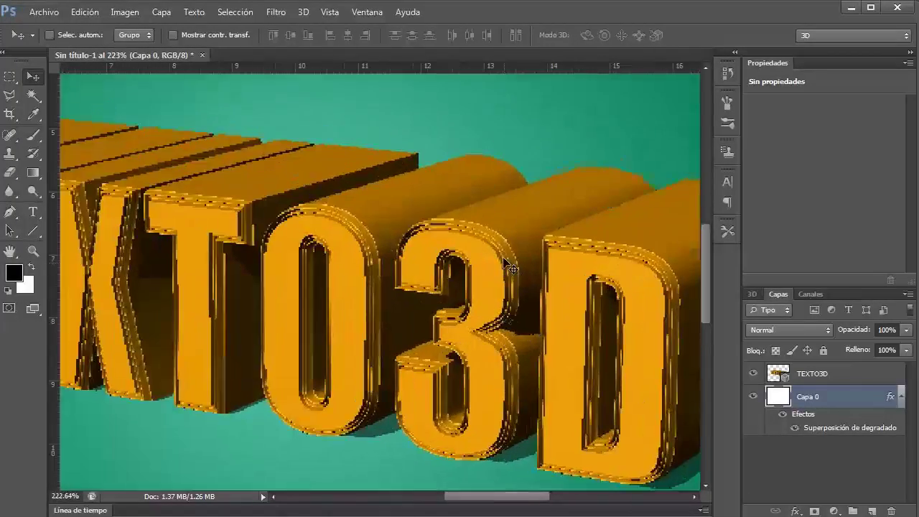
pyautogui.scroll(-6, 495, 331)
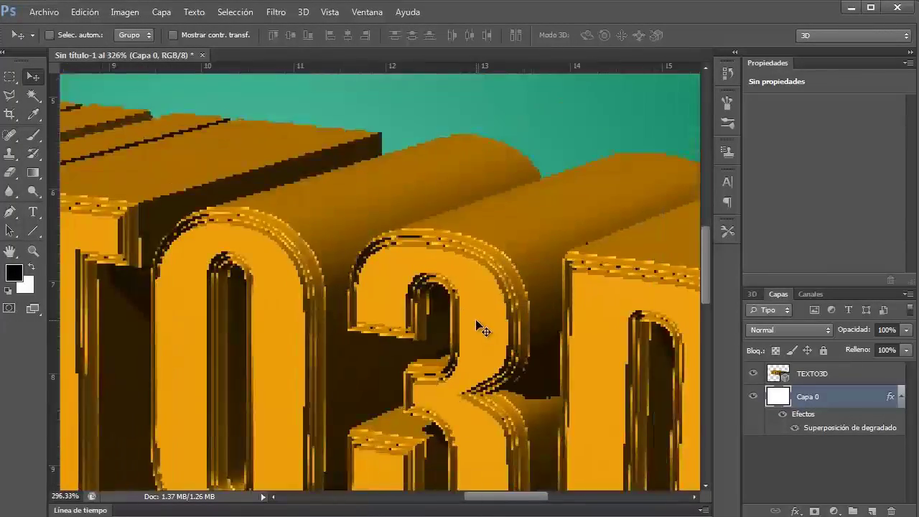
pyautogui.scroll(-2, 477, 324)
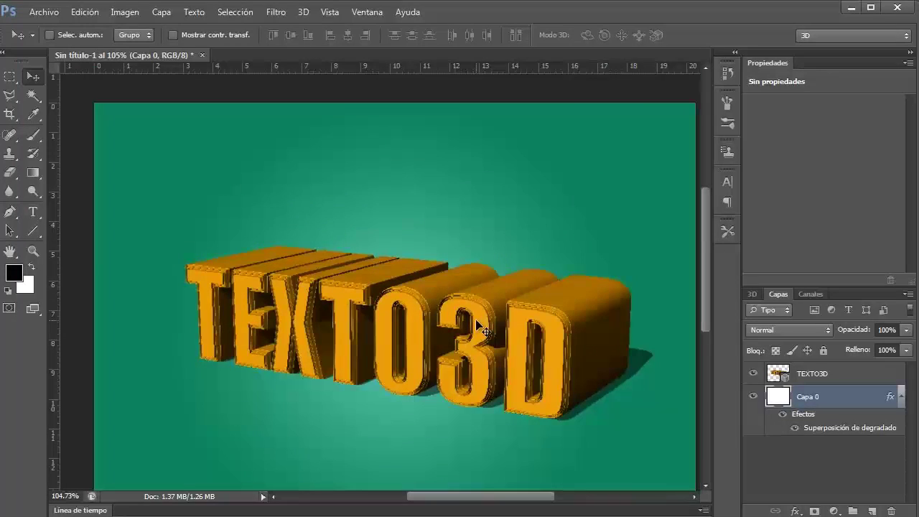
pyautogui.scroll(-2, 466, 315)
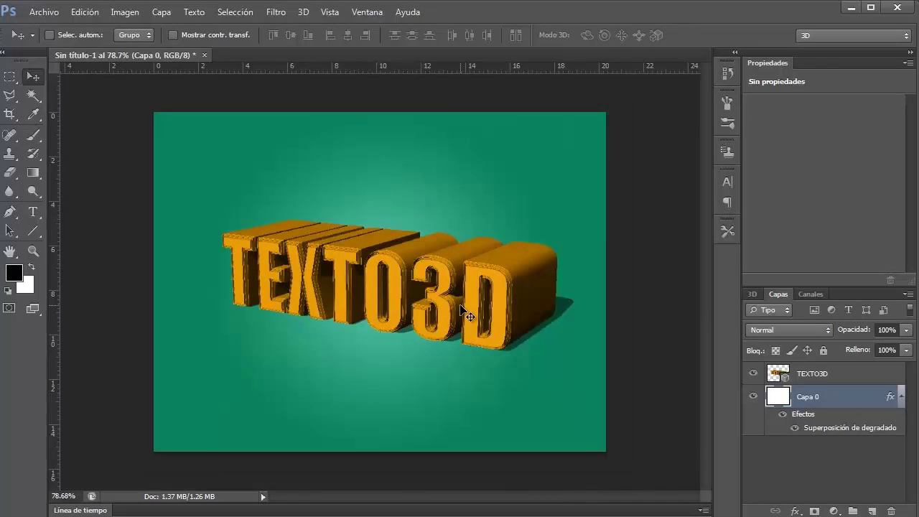
pyautogui.scroll(2, 465, 314)
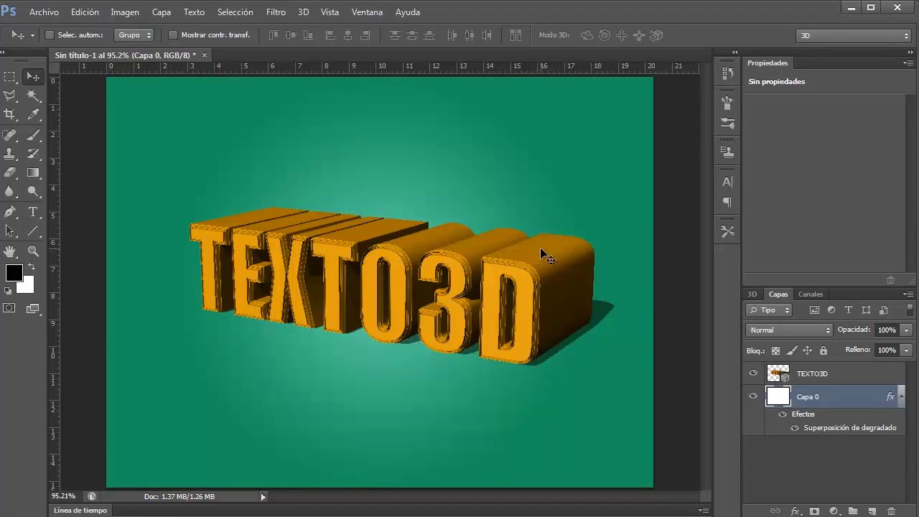
# Reselect the TEXTO3D layer and review the available 3D commands
pyautogui.click(812, 375)
pyautogui.click(304, 12)
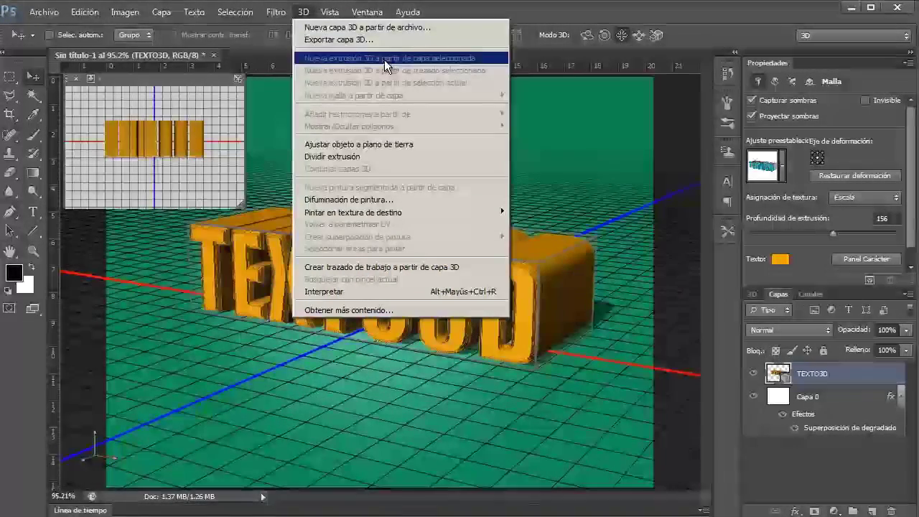
pyautogui.click(798, 447)
pyautogui.click(807, 372)
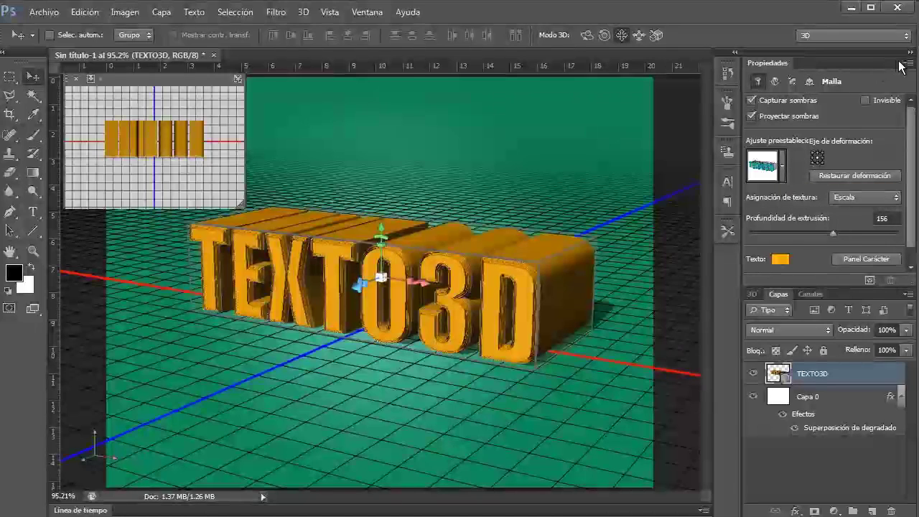
# Detach and close the Propiedades panel, and restore the 3D workspace to its default layout
pyautogui.moveTo(827, 72); pyautogui.dragTo(524, 130)
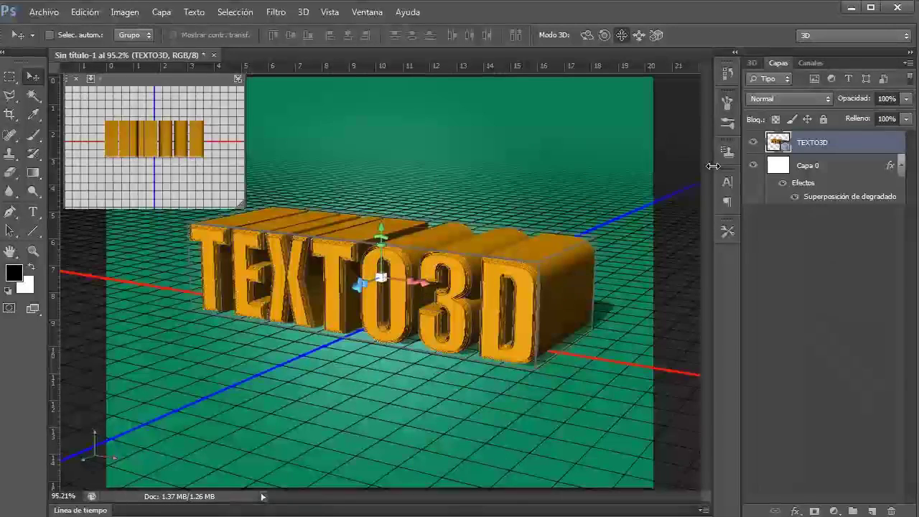
pyautogui.click(819, 37)
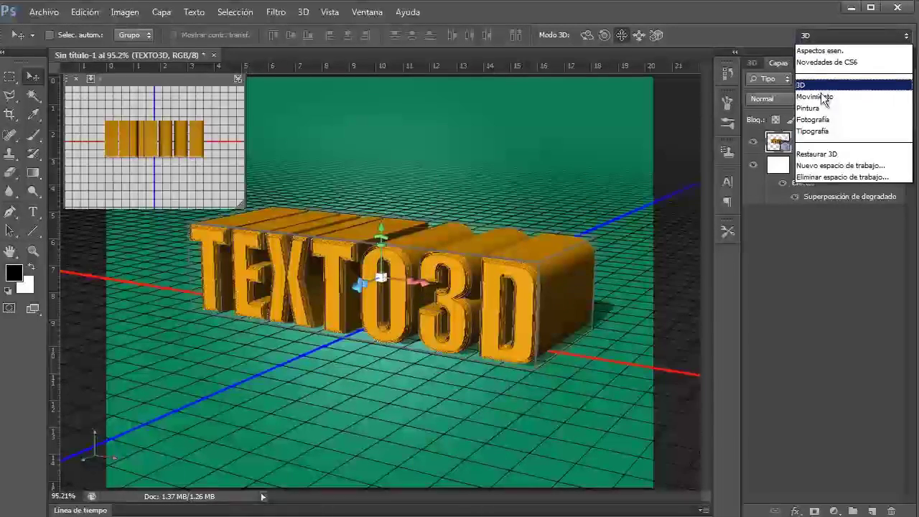
pyautogui.click(818, 154)
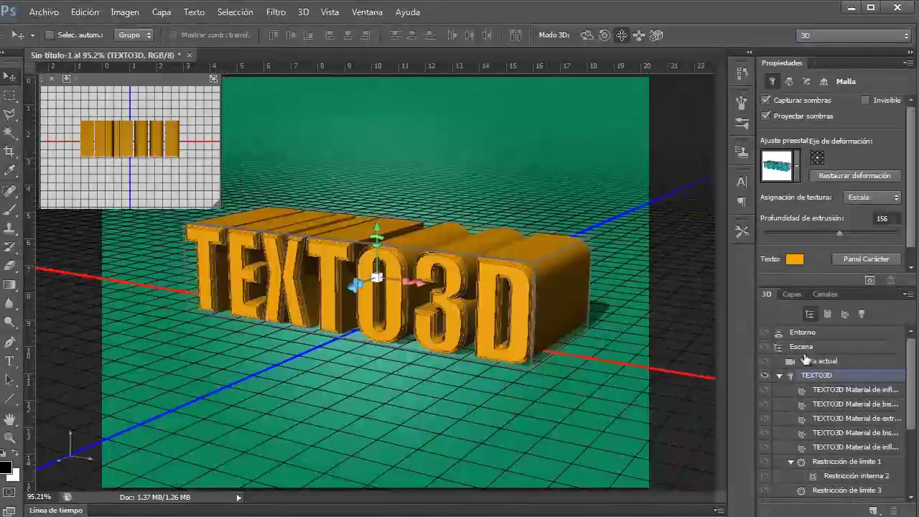
# Switch to the Tipografía workspace, then detach and close its Capas panel
pyautogui.click(838, 38)
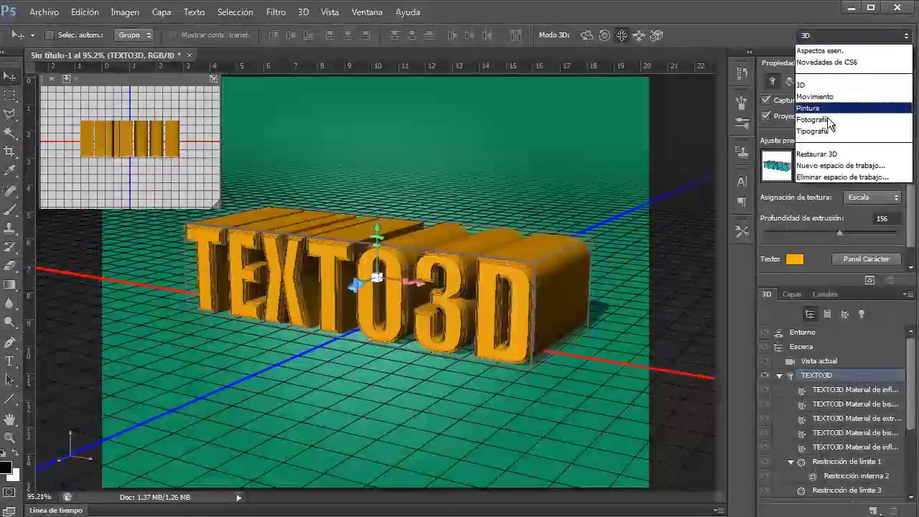
pyautogui.click(818, 131)
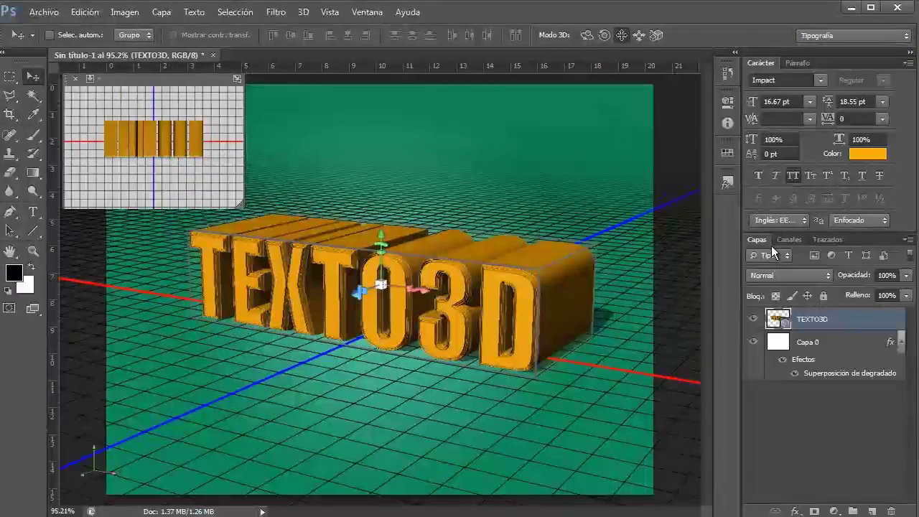
pyautogui.moveTo(755, 239); pyautogui.dragTo(531, 211)
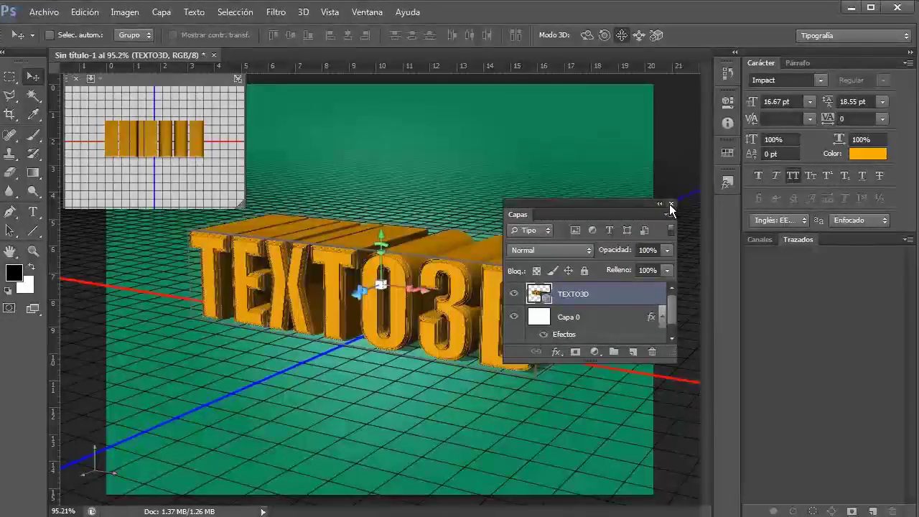
pyautogui.click(669, 204)
# Restore the Tipografía workspace to its default layout and switch back to the 3D workspace
pyautogui.click(858, 35)
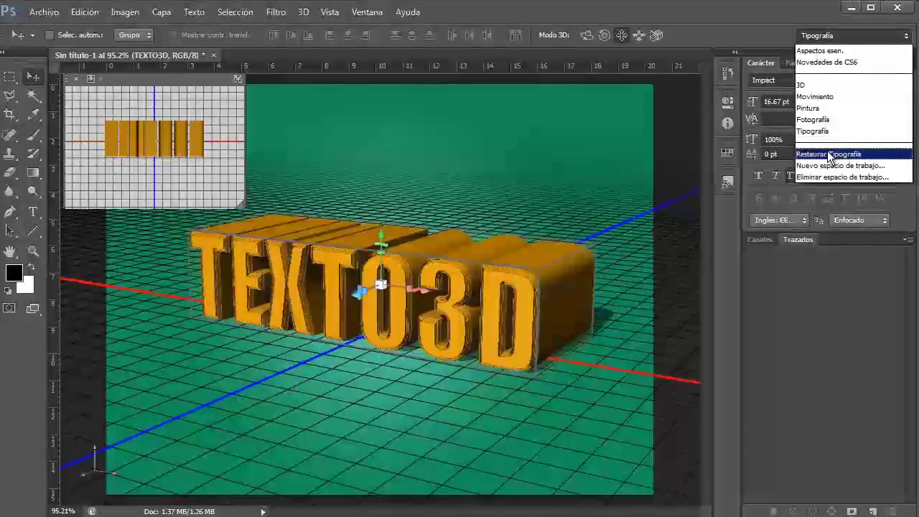
pyautogui.click(829, 151)
pyautogui.click(811, 36)
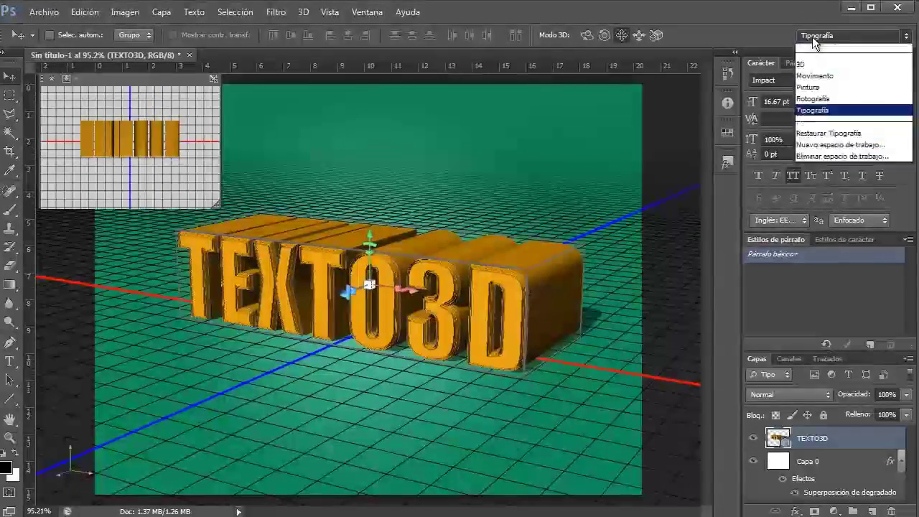
pyautogui.click(813, 85)
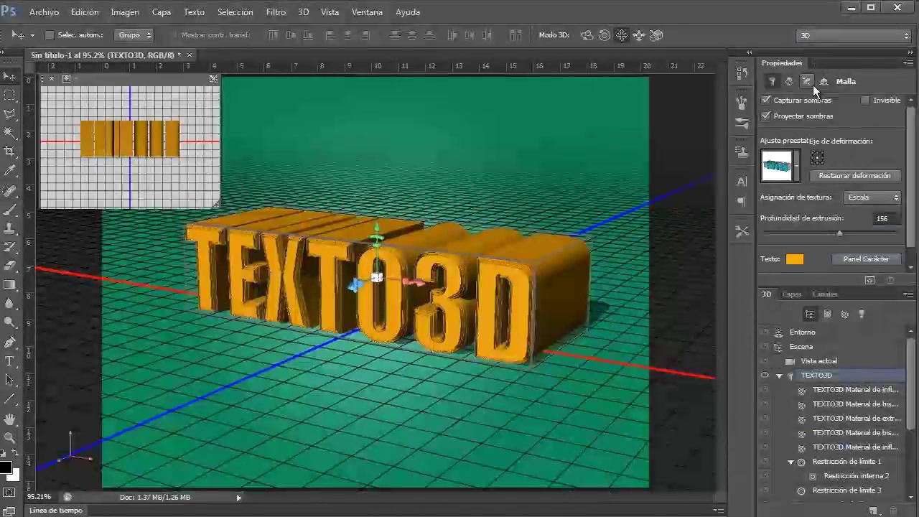